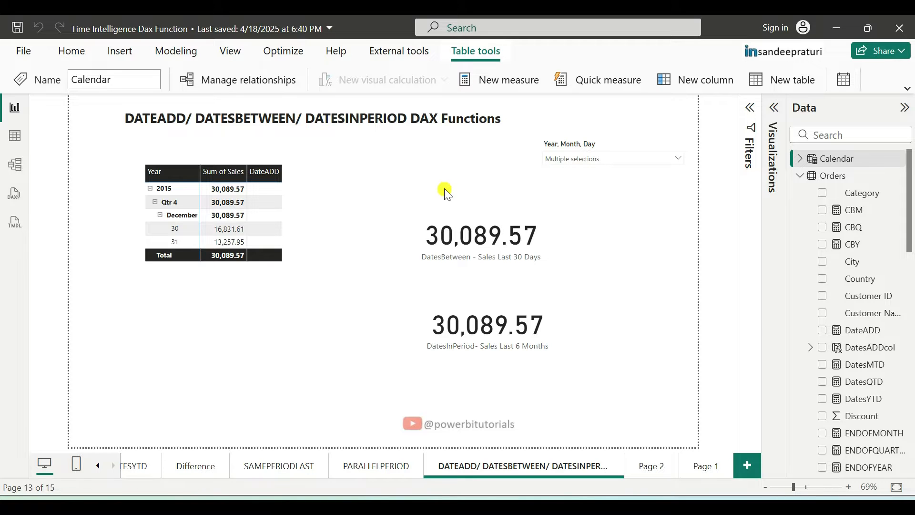
Step: Create a calculated table with the formula Calendar = CALENDAR(MIN(Orders[Order Date]), MAX(Orders[Order Date]))
{"action": "left_click", "coordinate": [178, 53]}
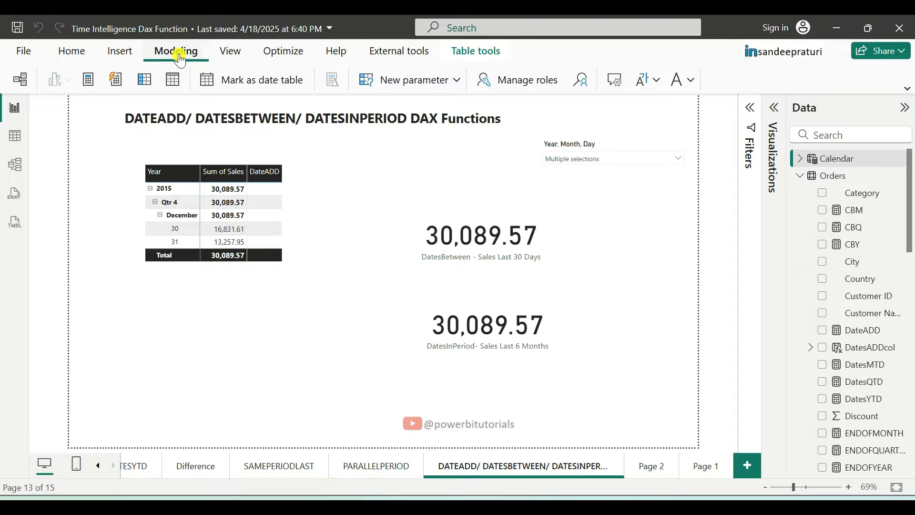
{"action": "left_click", "coordinate": [179, 90]}
{"action": "type", "text": "Calendar =  CALENDAR(MIN(Orders[Order Date]), MAX(Orders[Order Date]))"}
{"action": "left_click_drag", "start_coordinate": [249, 129], "coordinate": [94, 103]}
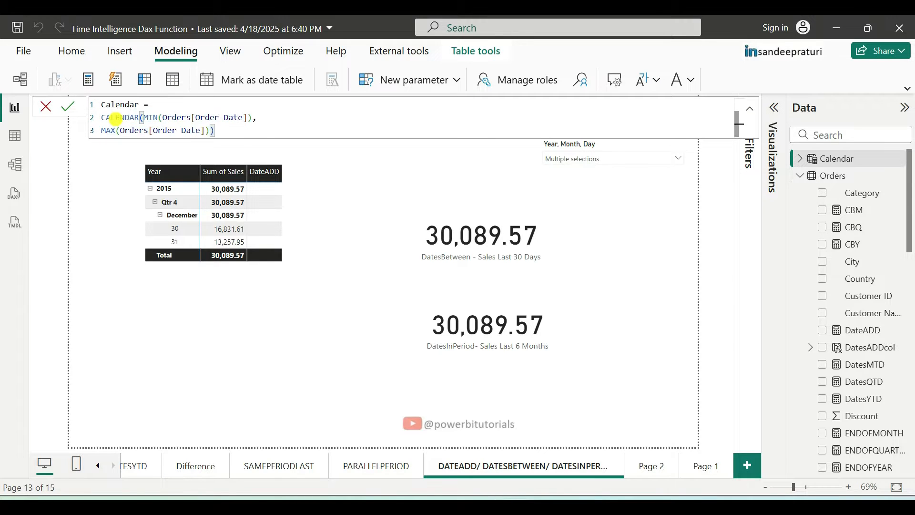
{"action": "double_click", "coordinate": [116, 118]}
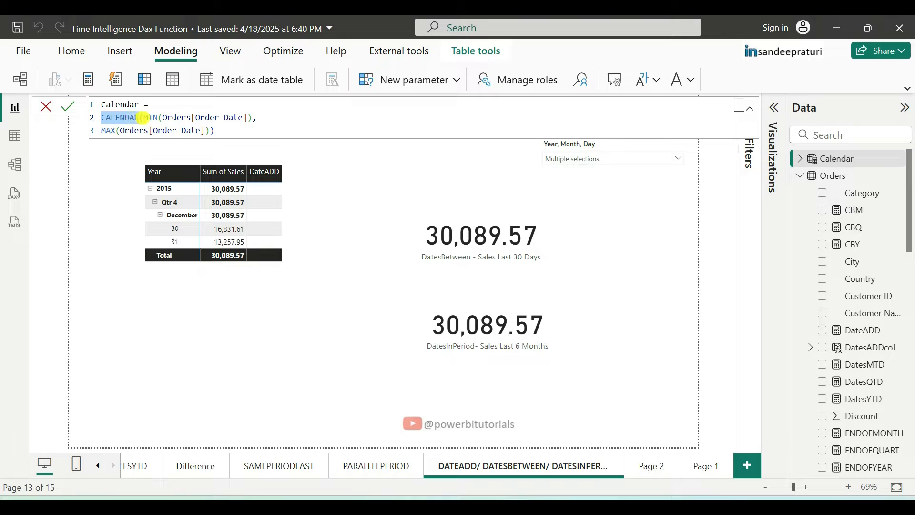
{"action": "left_click_drag", "start_coordinate": [143, 118], "coordinate": [244, 118]}
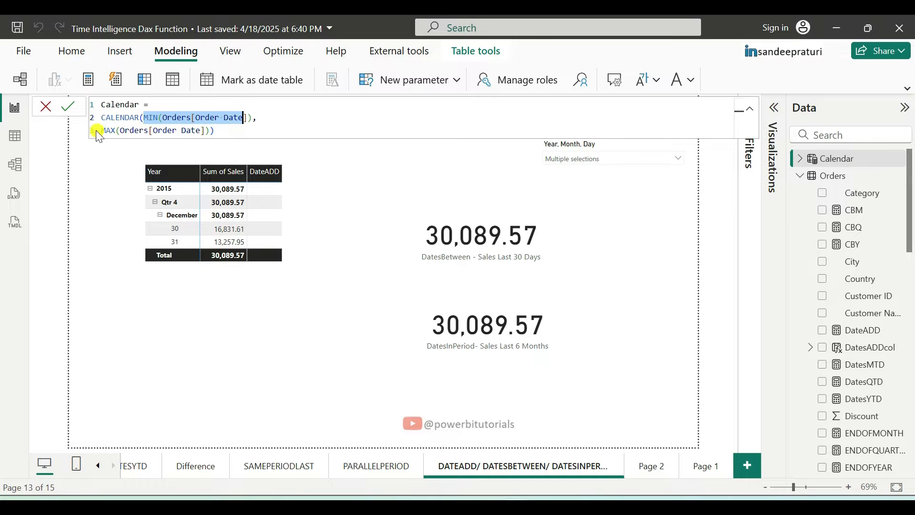
{"action": "left_click_drag", "start_coordinate": [97, 130], "coordinate": [235, 129]}
{"action": "left_click", "coordinate": [235, 128]}
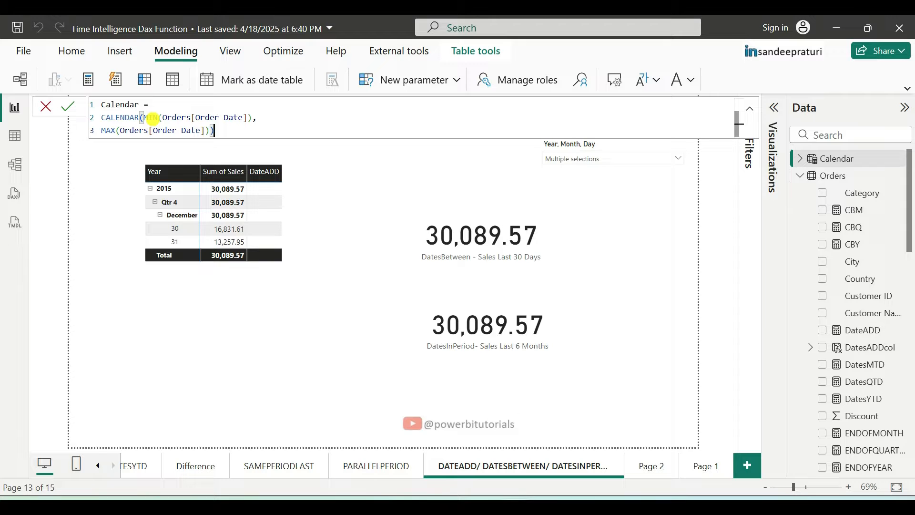
{"action": "left_click_drag", "start_coordinate": [153, 118], "coordinate": [237, 117]}
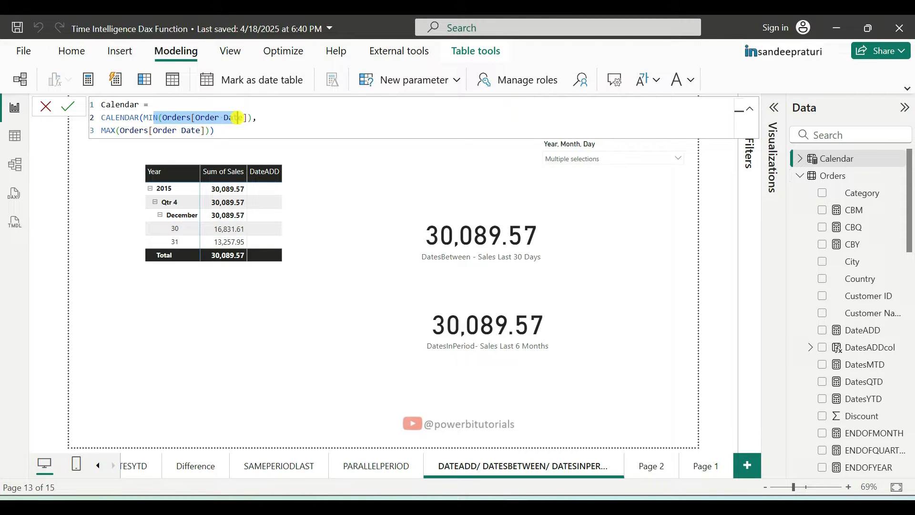
{"action": "left_click_drag", "start_coordinate": [101, 130], "coordinate": [70, 105]}
{"action": "left_click", "coordinate": [215, 130]}
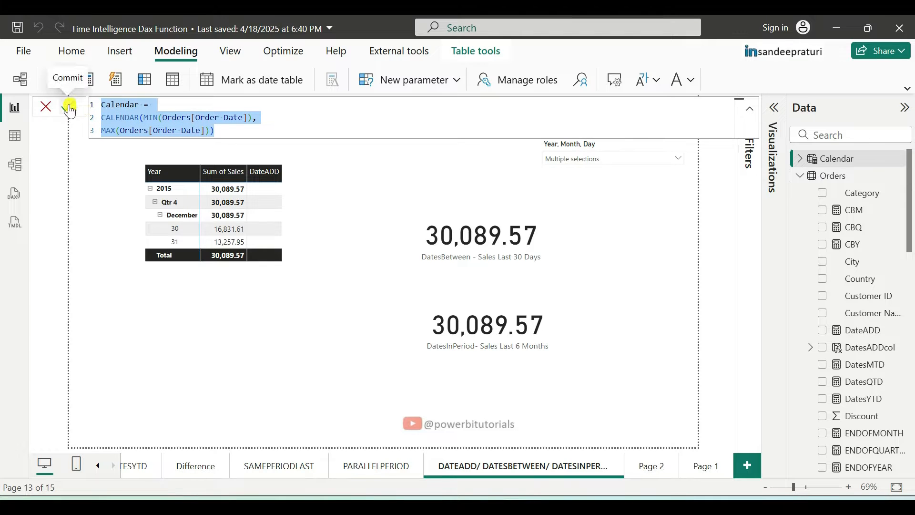
{"action": "left_click", "coordinate": [69, 105]}
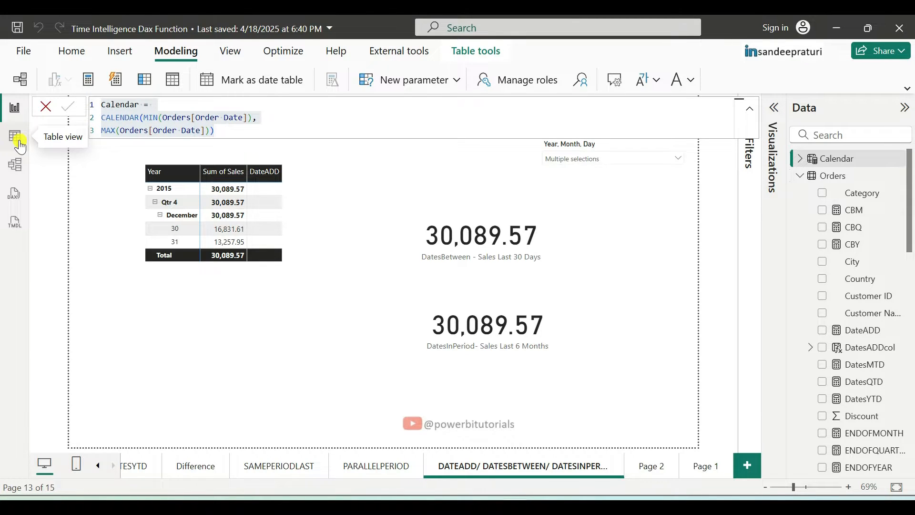
Step: Review the rows of the Calendar table's Date column in Table view, and open the Model view
{"action": "left_click", "coordinate": [18, 139]}
{"action": "scroll", "coordinate": [70, 203], "scroll_direction": "down", "scroll_amount": 5}
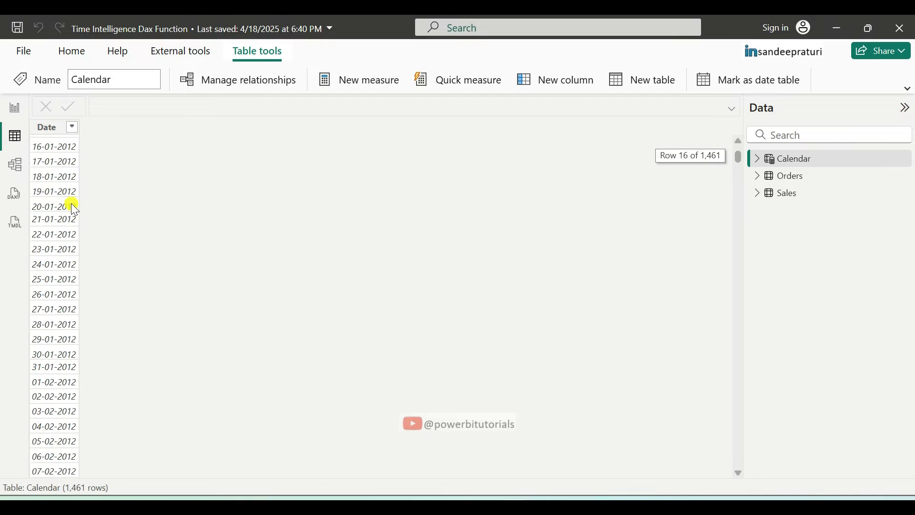
{"action": "scroll", "coordinate": [72, 204], "scroll_direction": "down", "scroll_amount": 20}
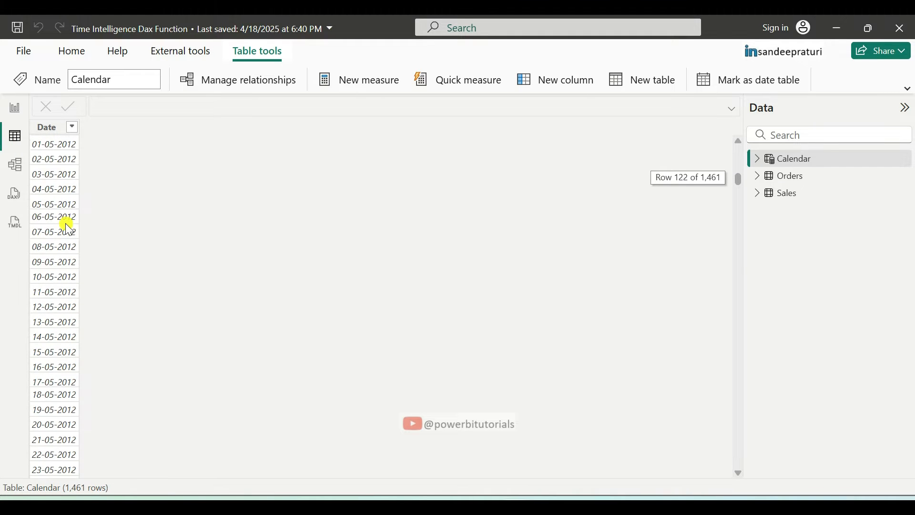
{"action": "scroll", "coordinate": [68, 228], "scroll_direction": "down", "scroll_amount": 20}
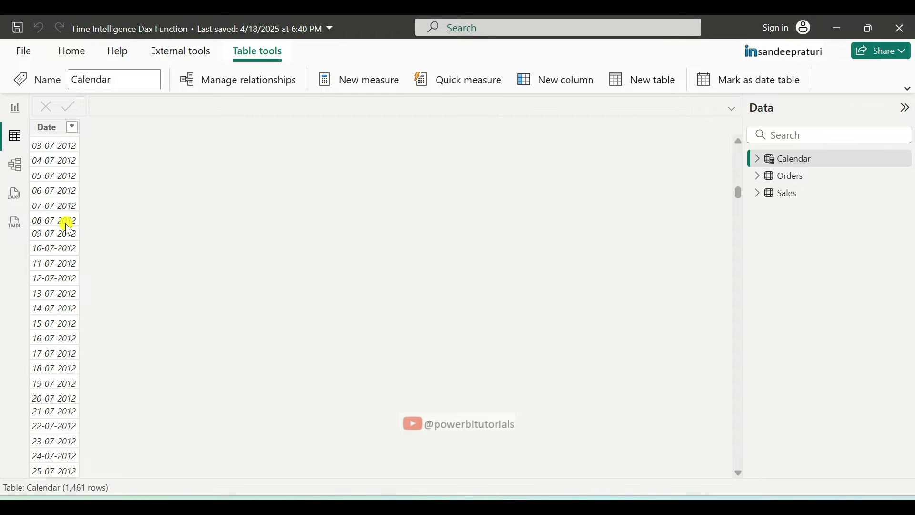
{"action": "scroll", "coordinate": [66, 225], "scroll_direction": "down", "scroll_amount": 13}
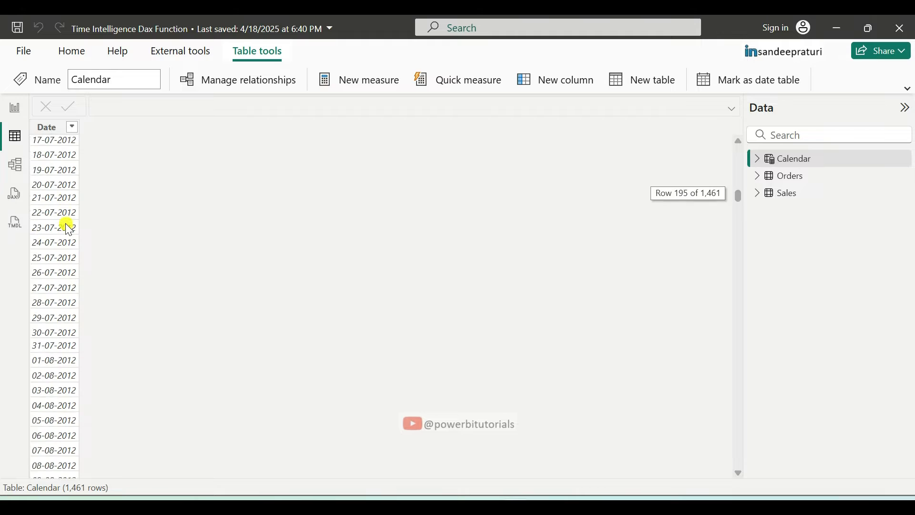
{"action": "left_click", "coordinate": [14, 165]}
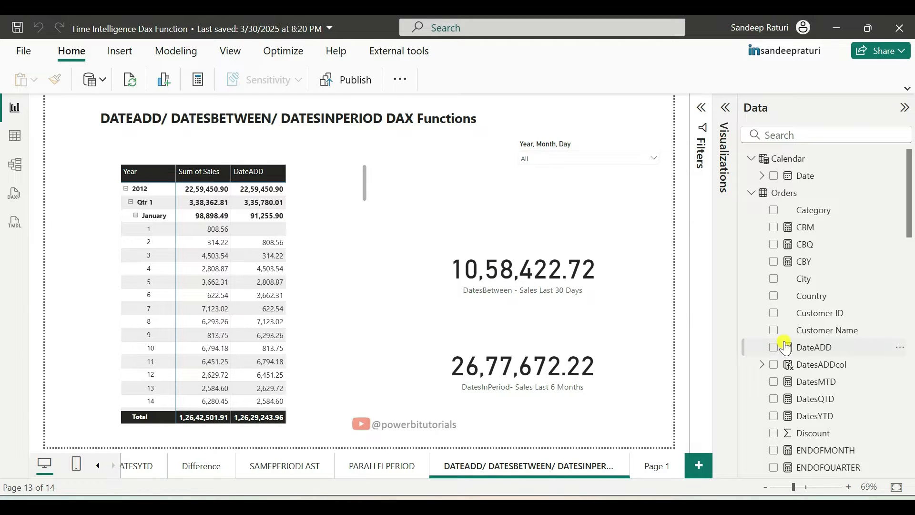
Step: Open the DateADD measure and examine the sales sum, date column and shift number in its formula
{"action": "left_click", "coordinate": [801, 347]}
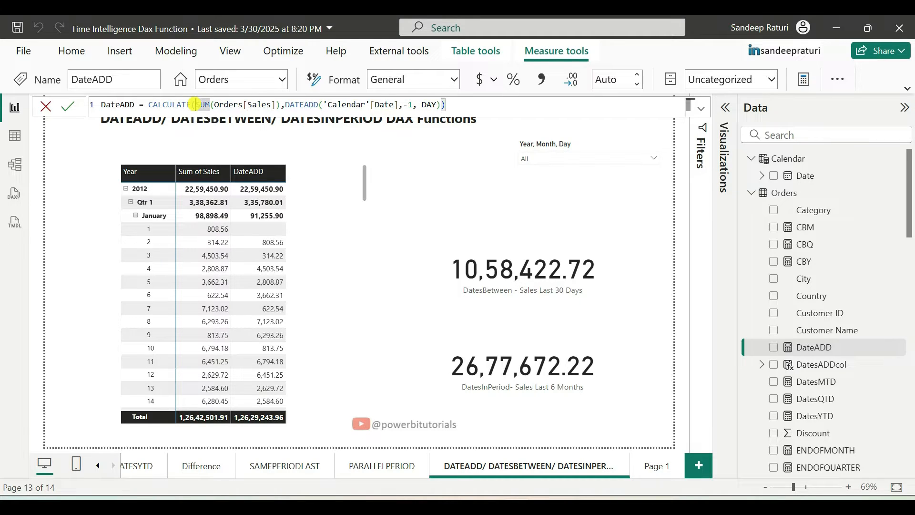
{"action": "left_click_drag", "start_coordinate": [195, 104], "coordinate": [280, 105]}
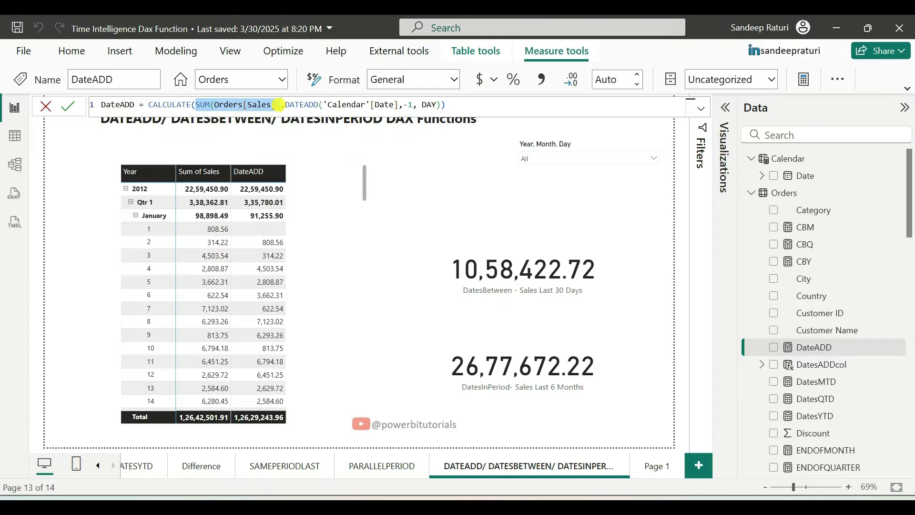
{"action": "left_click", "coordinate": [342, 104]}
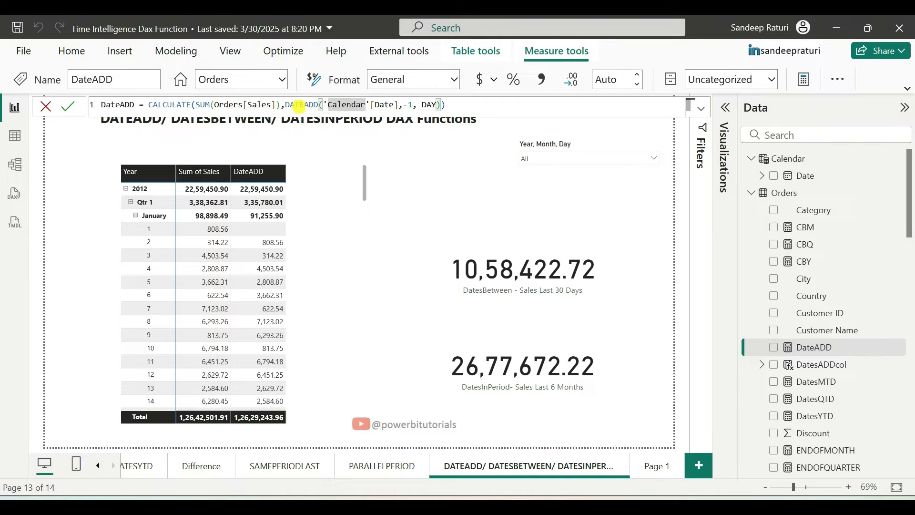
{"action": "left_click", "coordinate": [293, 105]}
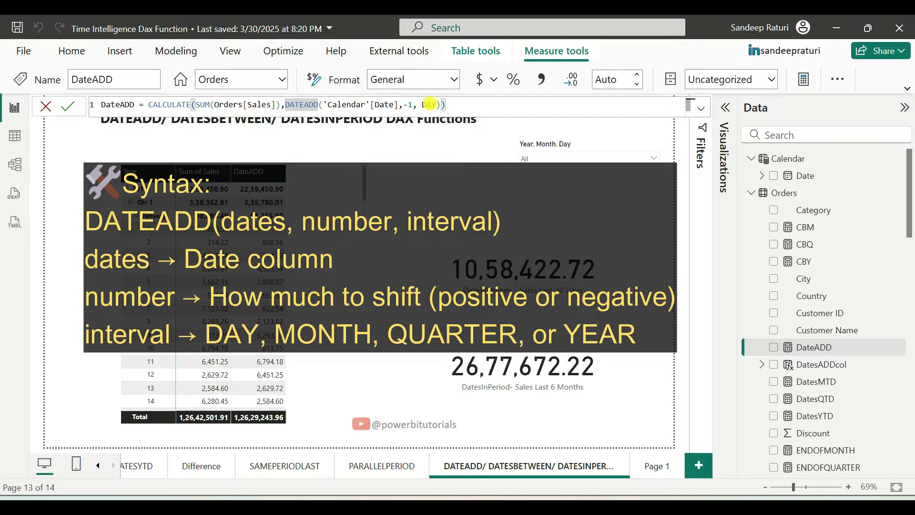
{"action": "left_click_drag", "start_coordinate": [398, 104], "coordinate": [324, 106]}
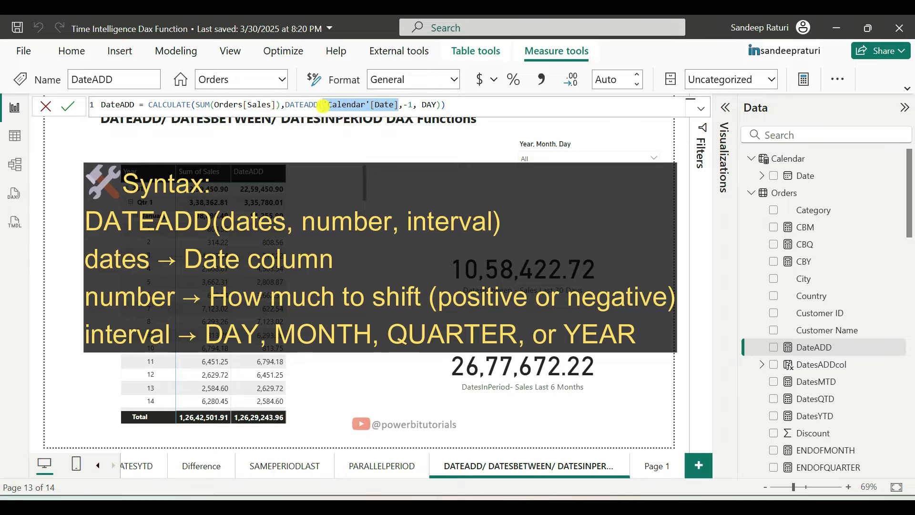
{"action": "left_click", "coordinate": [412, 104]}
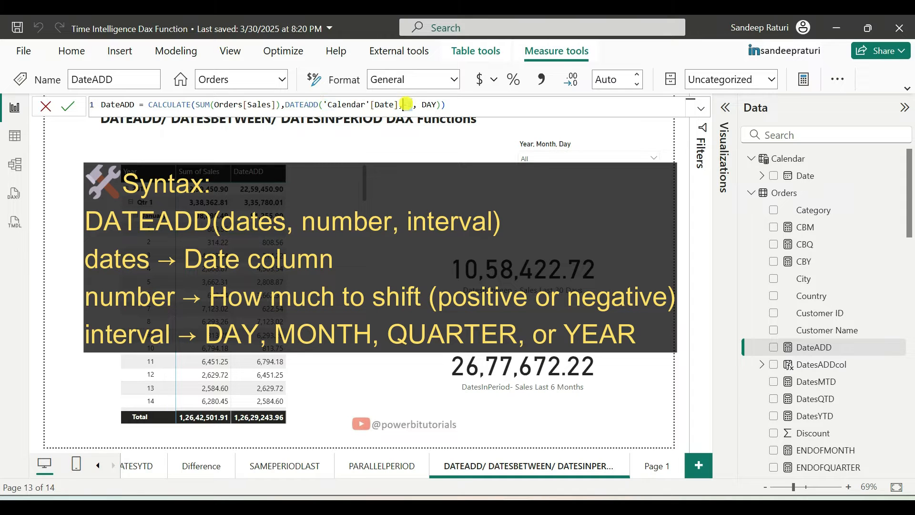
{"action": "left_click_drag", "start_coordinate": [403, 105], "coordinate": [413, 104]}
Step: Re-enter DAY as the DATEADD interval in the DateADD measure and commit the formula
{"action": "double_click", "coordinate": [427, 105]}
{"action": "key", "text": "BackSpace"}
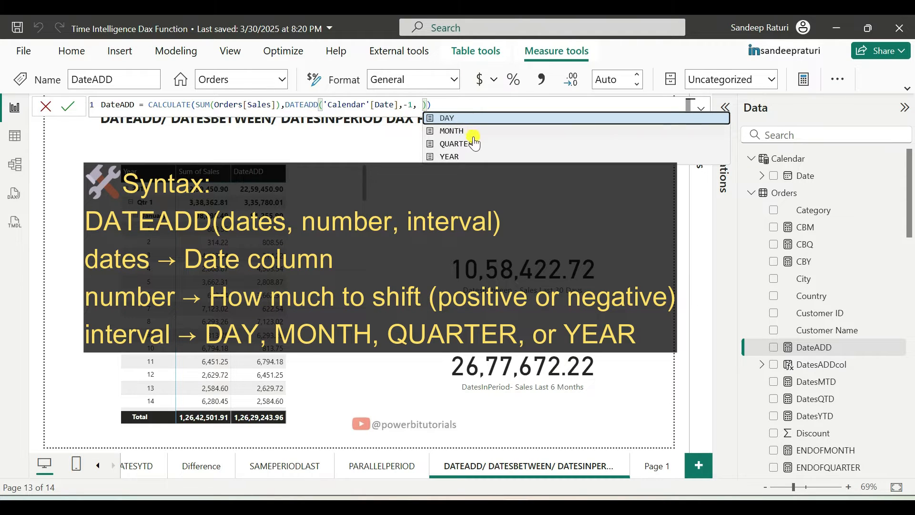
{"action": "type", "text": "Day"}
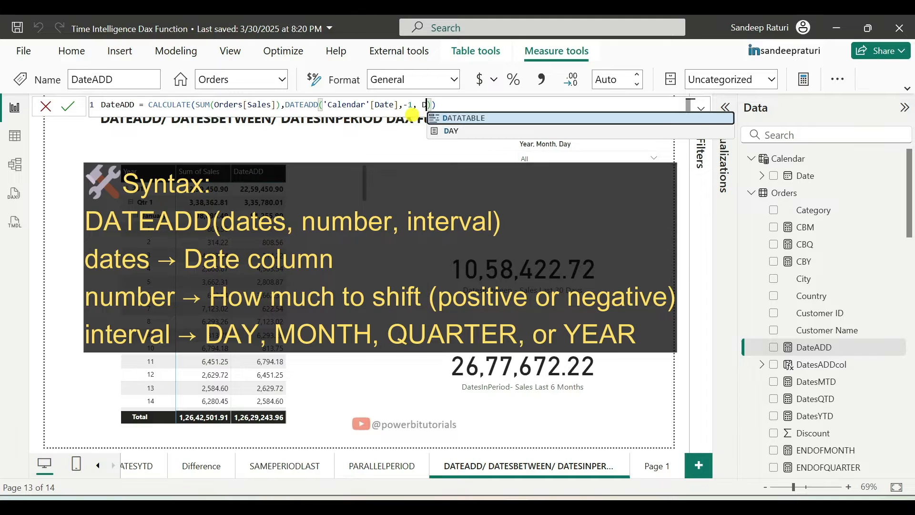
{"action": "left_click", "coordinate": [445, 119]}
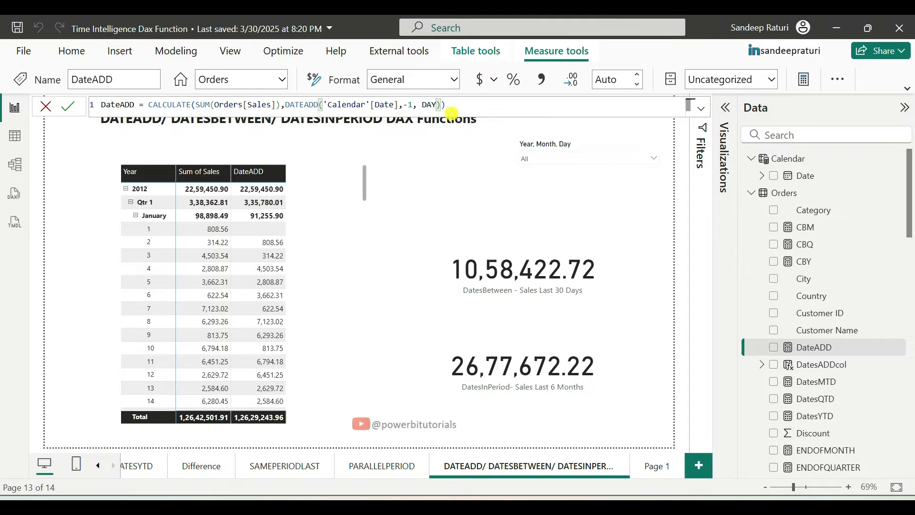
{"action": "left_click", "coordinate": [71, 107]}
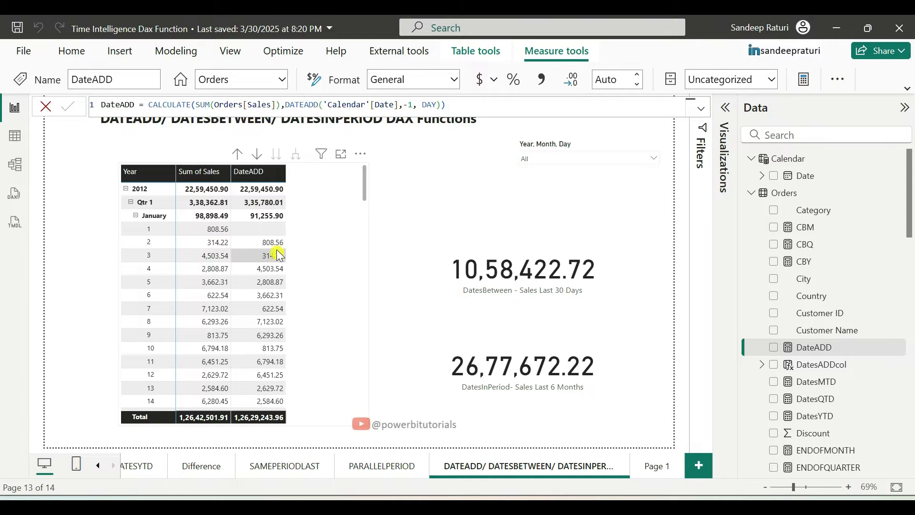
Step: Compare the daily sales and DateADD values in the matrix, and set the measure's DATEADD shift number to 1
{"action": "scroll", "coordinate": [302, 230], "scroll_direction": "down", "scroll_amount": 8}
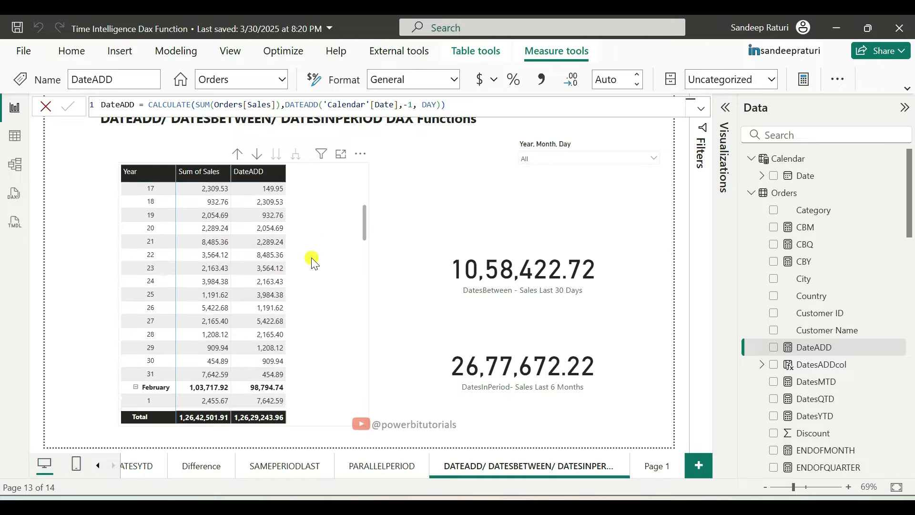
{"action": "scroll", "coordinate": [313, 262], "scroll_direction": "down", "scroll_amount": 3}
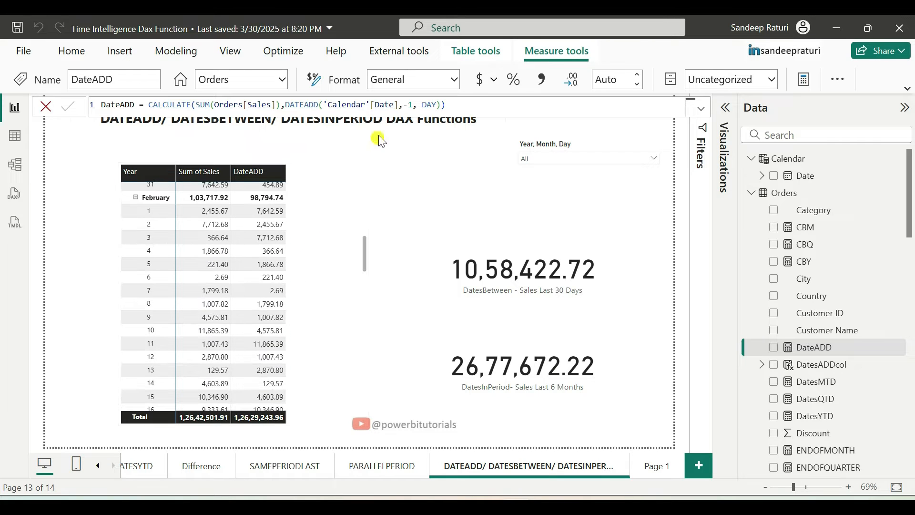
{"action": "left_click", "coordinate": [409, 104]}
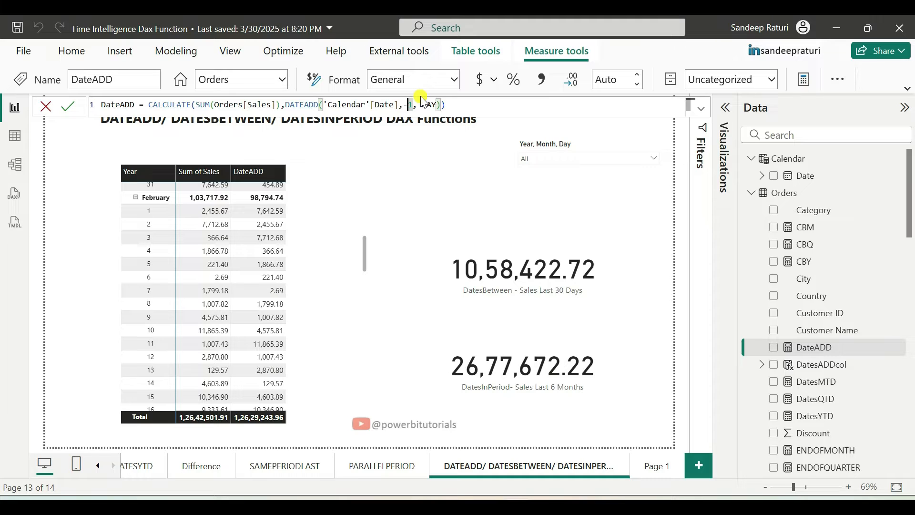
{"action": "key", "text": "BackSpace"}
{"action": "key", "text": "Return"}
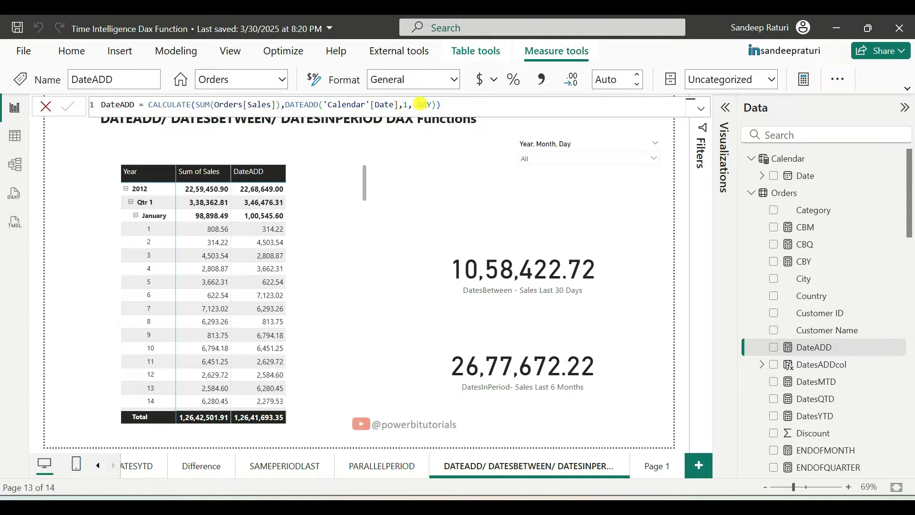
Step: Set the DATEADD interval in the DateADD measure to MONTH and commit the formula
{"action": "double_click", "coordinate": [423, 104]}
{"action": "type", "text": "Month"}
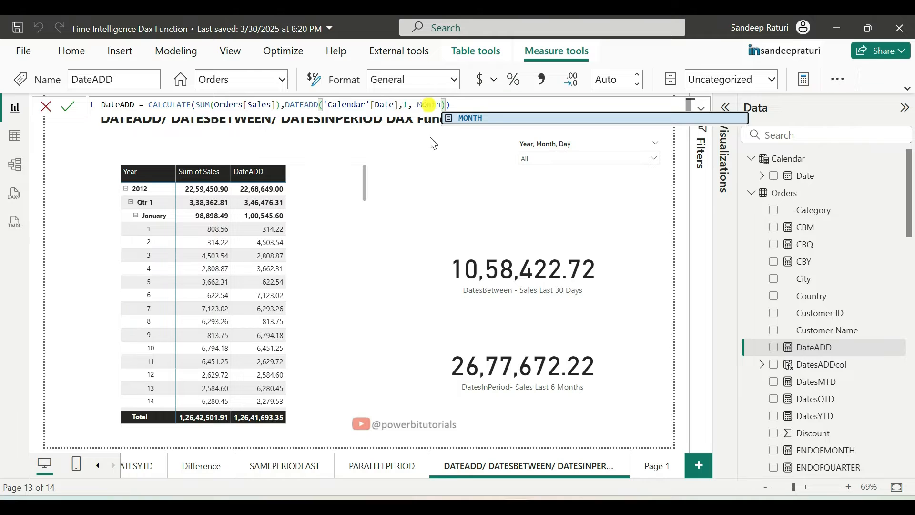
{"action": "left_click", "coordinate": [69, 106]}
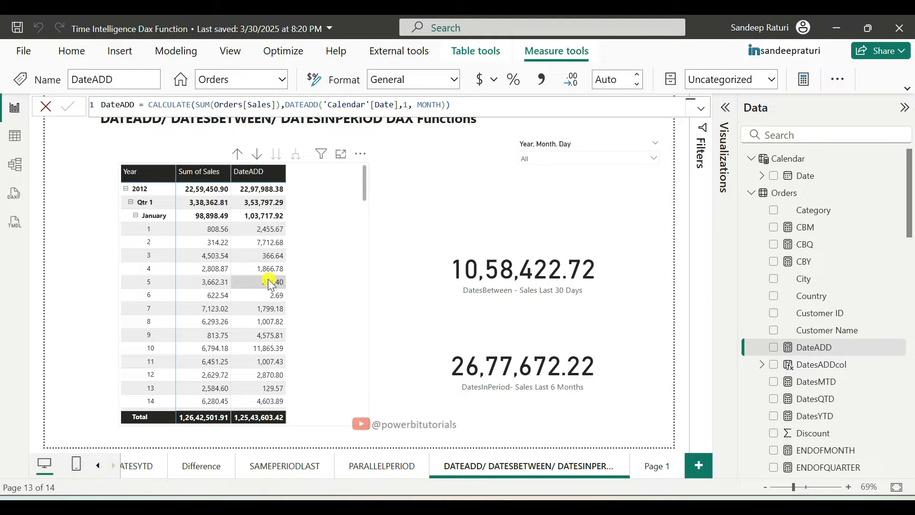
Step: Compare the matrix's January DateADD values with the February sales values
{"action": "scroll", "coordinate": [270, 282], "scroll_direction": "down", "scroll_amount": 8}
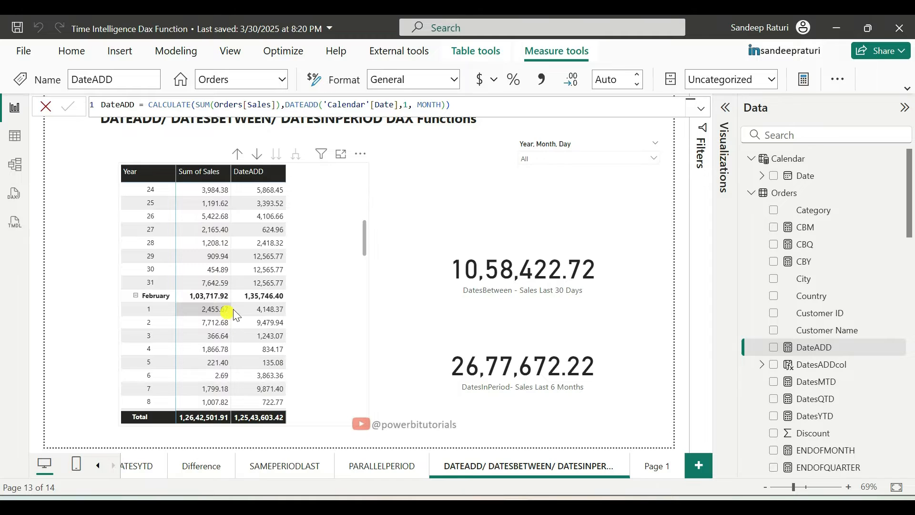
{"action": "scroll", "coordinate": [142, 250], "scroll_direction": "up", "scroll_amount": 10}
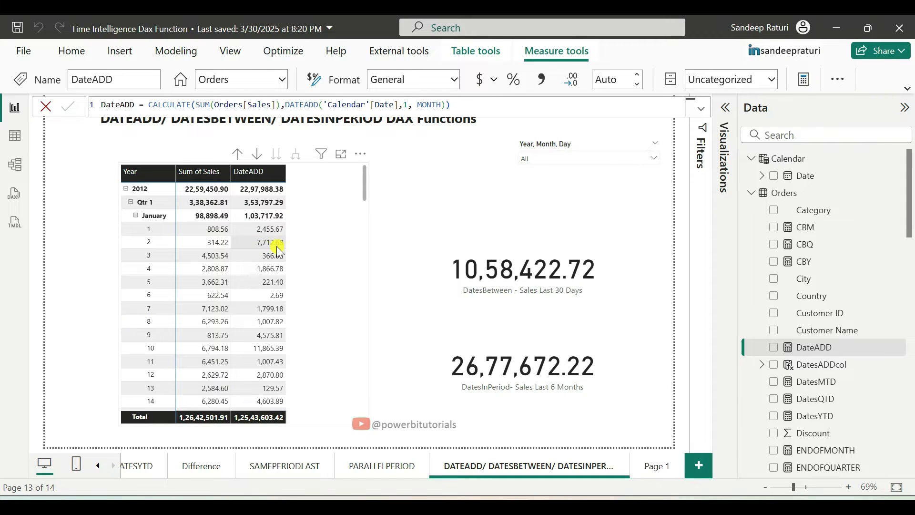
{"action": "scroll", "coordinate": [262, 328], "scroll_direction": "down", "scroll_amount": 4}
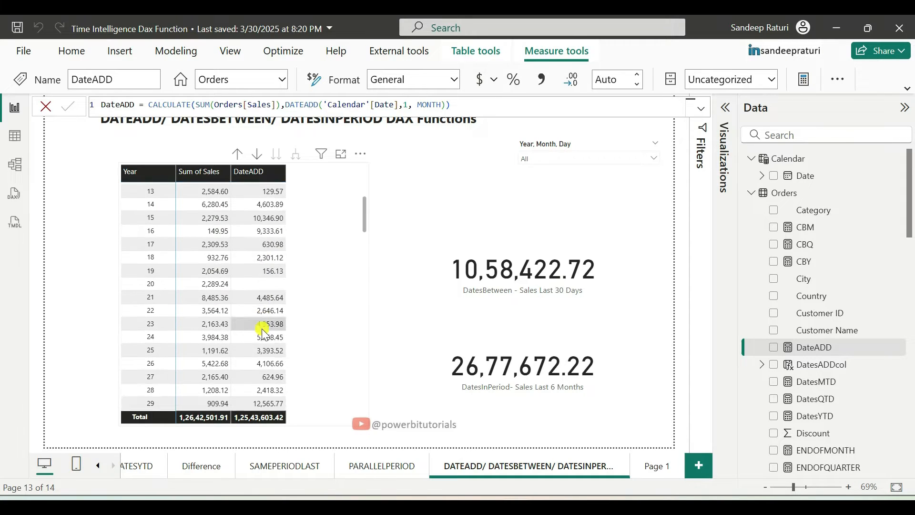
{"action": "scroll", "coordinate": [261, 327], "scroll_direction": "down", "scroll_amount": 4}
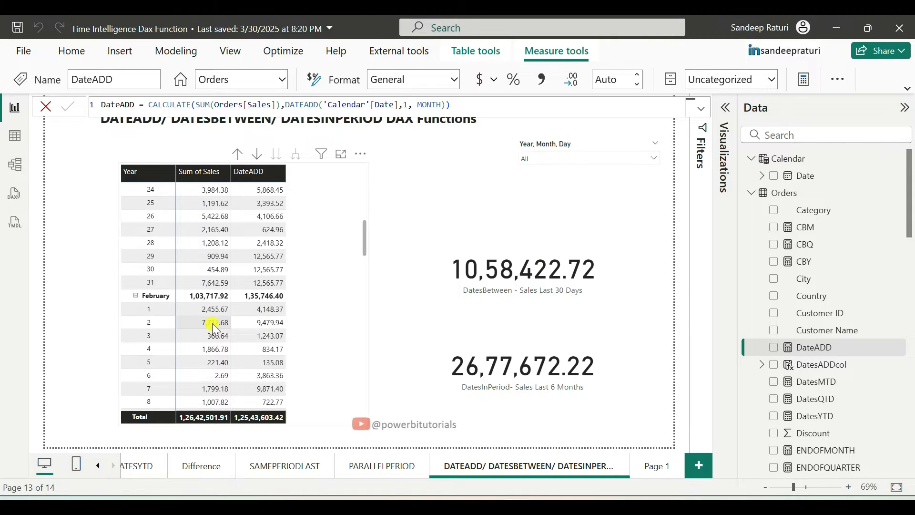
Step: Open the Sales Last 30 Days measure and examine its DATESBETWEEN formula, especially the start and end date arguments
{"action": "left_click", "coordinate": [256, 124]}
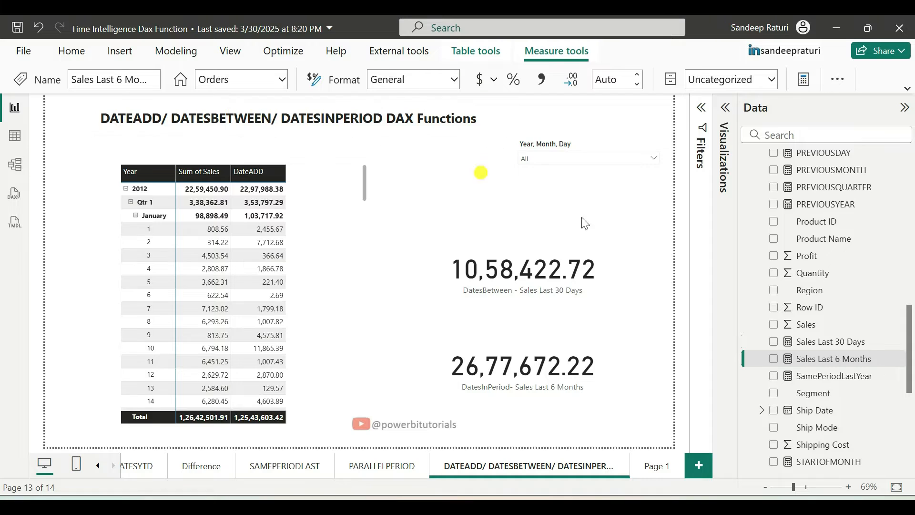
{"action": "left_click", "coordinate": [830, 343]}
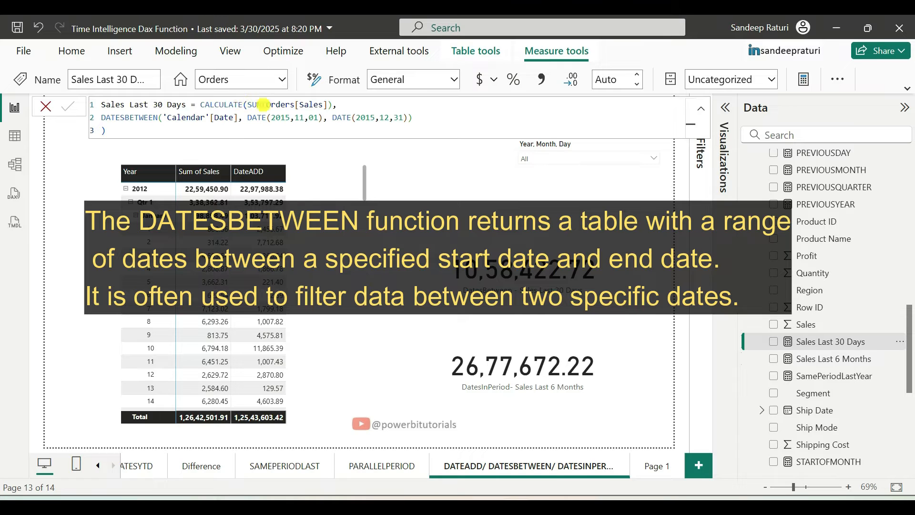
{"action": "left_click_drag", "start_coordinate": [248, 117], "coordinate": [408, 117]}
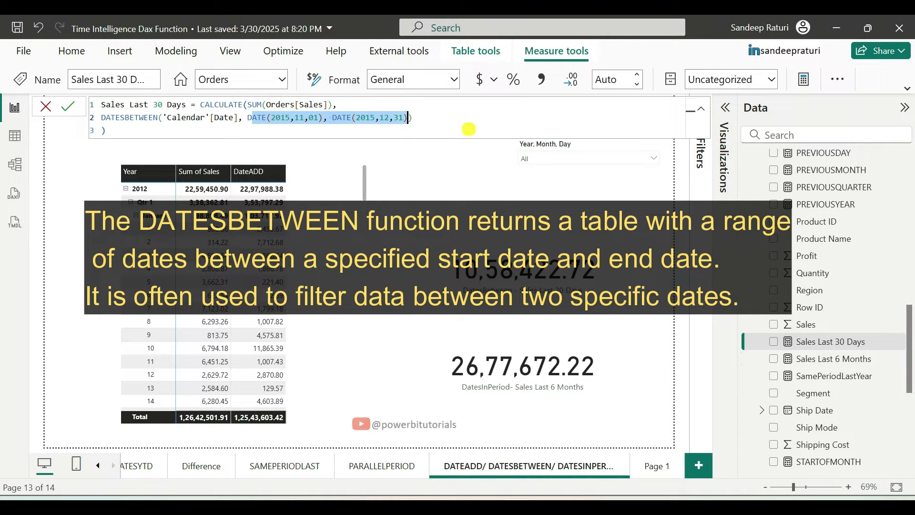
{"action": "left_click", "coordinate": [487, 116]}
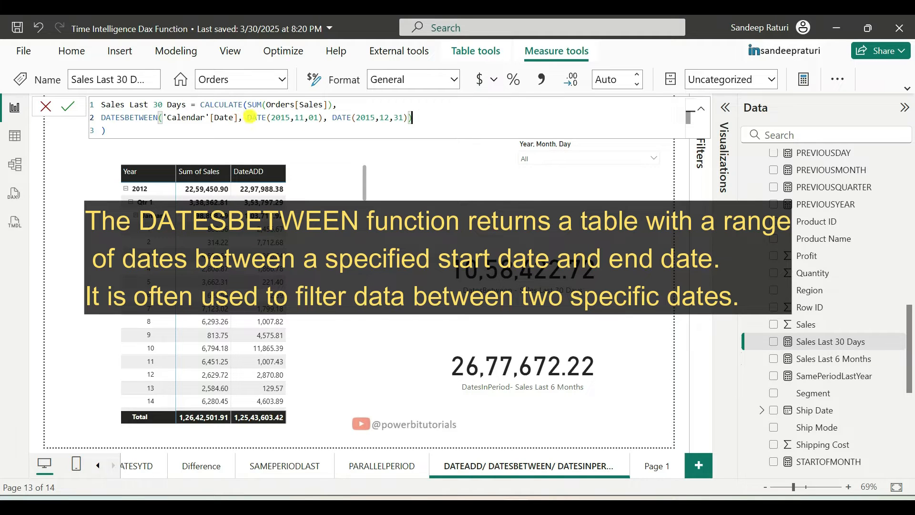
{"action": "left_click_drag", "start_coordinate": [248, 117], "coordinate": [412, 117]}
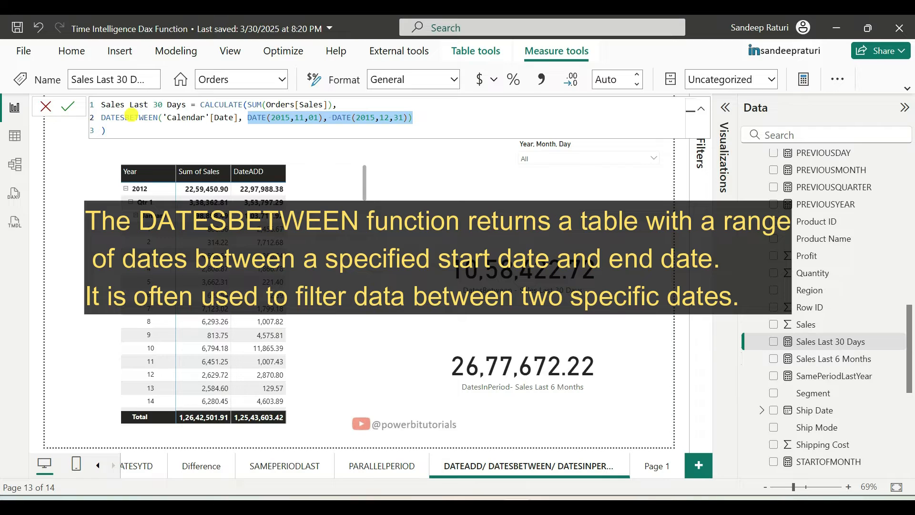
{"action": "left_click", "coordinate": [147, 128]}
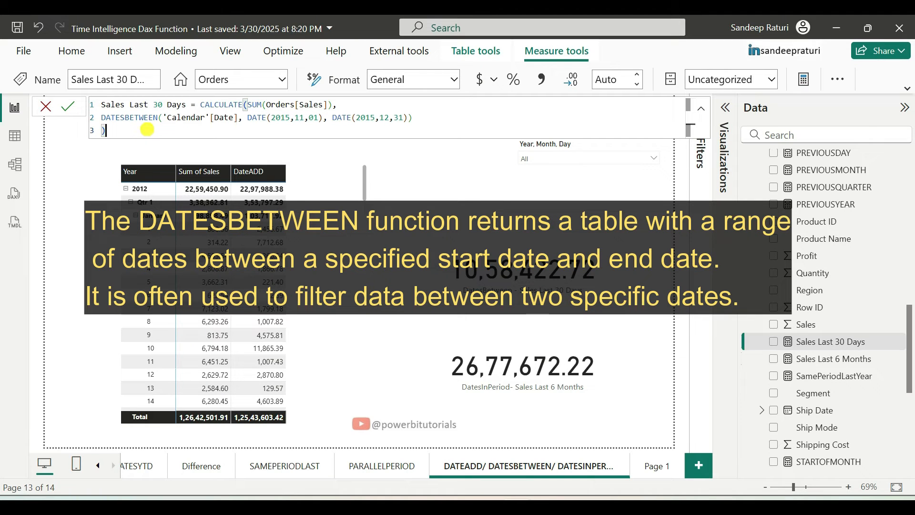
{"action": "left_click_drag", "start_coordinate": [148, 128], "coordinate": [101, 104]}
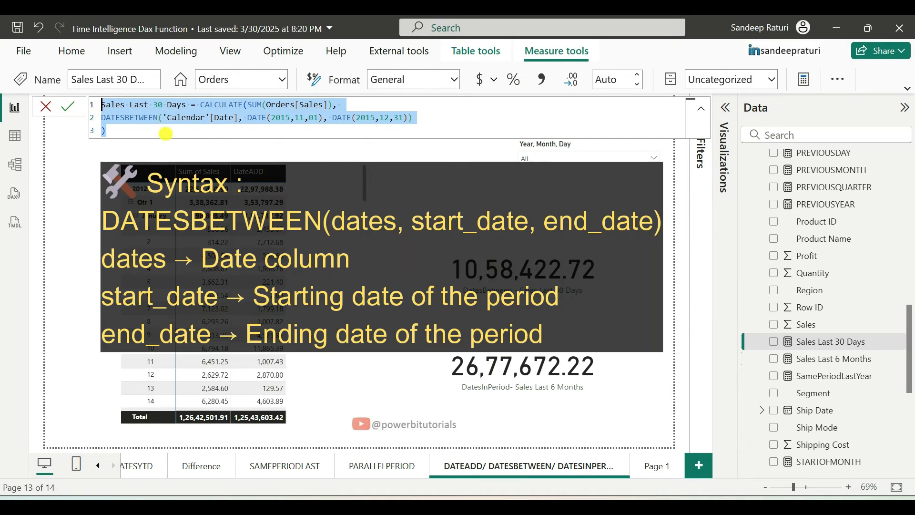
{"action": "left_click", "coordinate": [165, 132]}
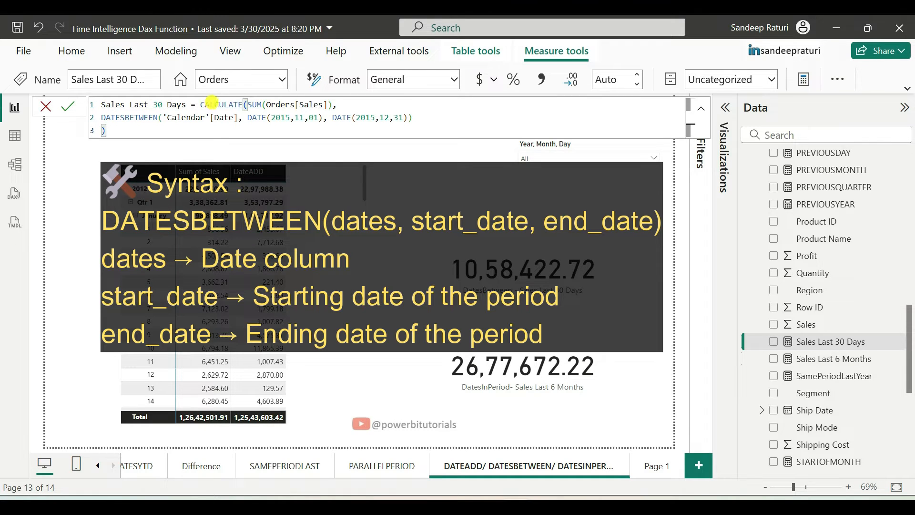
Step: Examine the CALCULATE, SUM(Orders[Sales]) and DATESBETWEEN parts and the 'Calendar'[Date] argument of the Sales Last 30 Days formula
{"action": "double_click", "coordinate": [222, 104]}
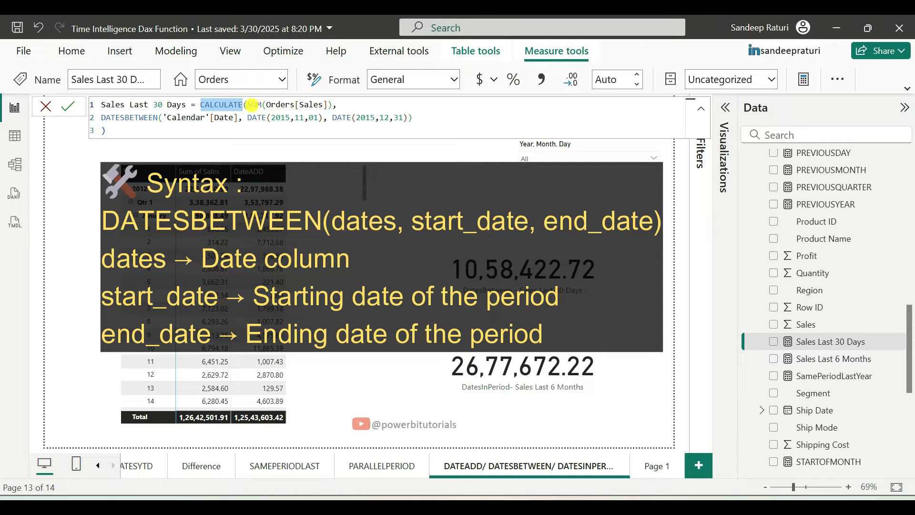
{"action": "left_click", "coordinate": [255, 104]}
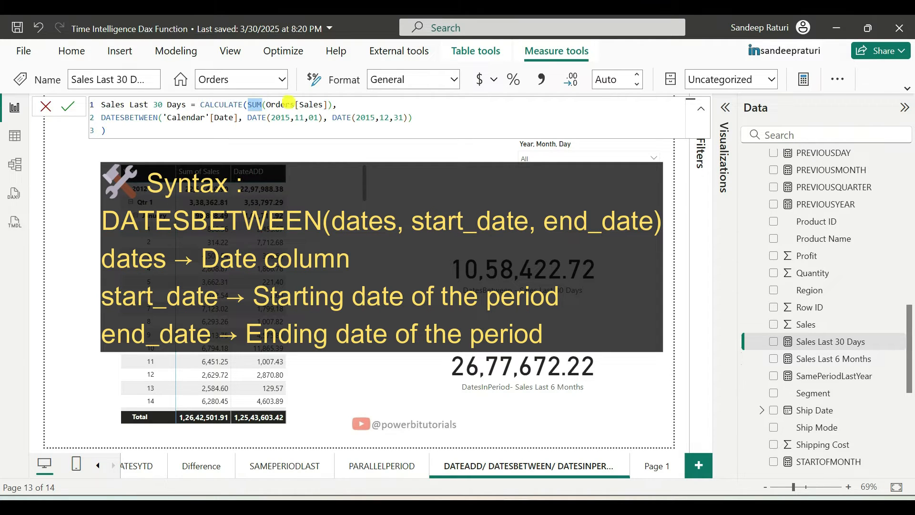
{"action": "left_click_drag", "start_coordinate": [334, 104], "coordinate": [247, 104]}
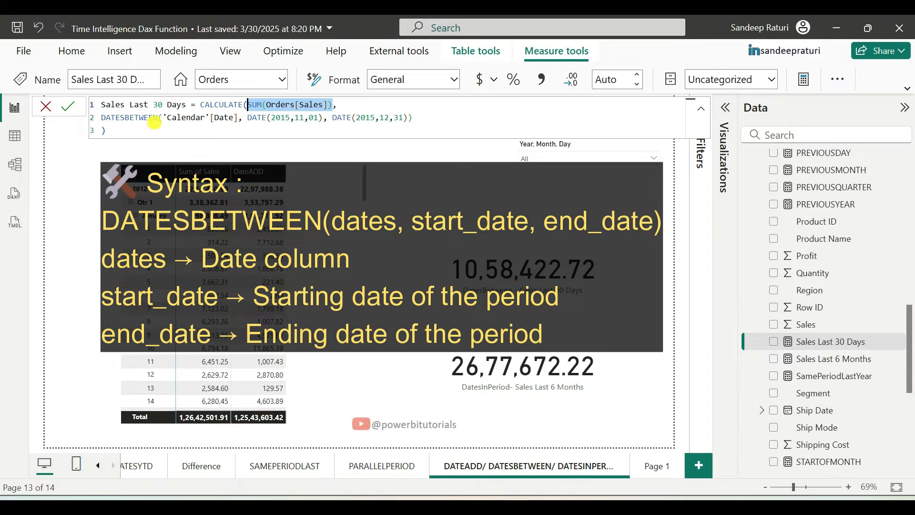
{"action": "double_click", "coordinate": [144, 116]}
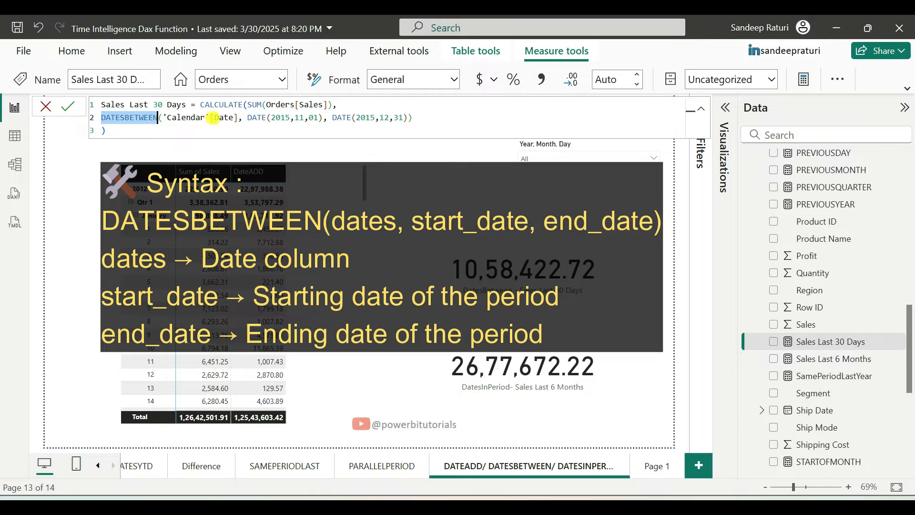
{"action": "left_click_drag", "start_coordinate": [239, 117], "coordinate": [166, 118]}
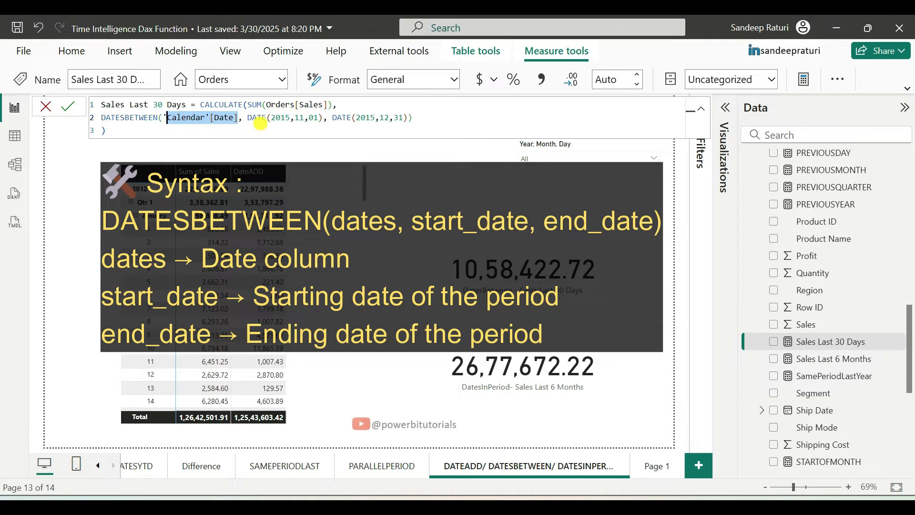
Step: Examine the year, month and day parts of the DATESBETWEEN start date, and leave the formula without changes
{"action": "left_click", "coordinate": [248, 117]}
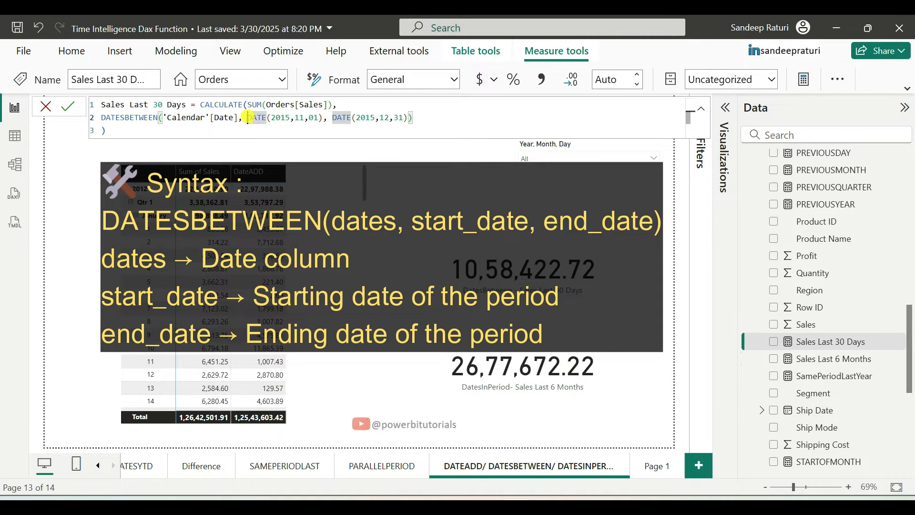
{"action": "left_click_drag", "start_coordinate": [247, 117], "coordinate": [323, 118]}
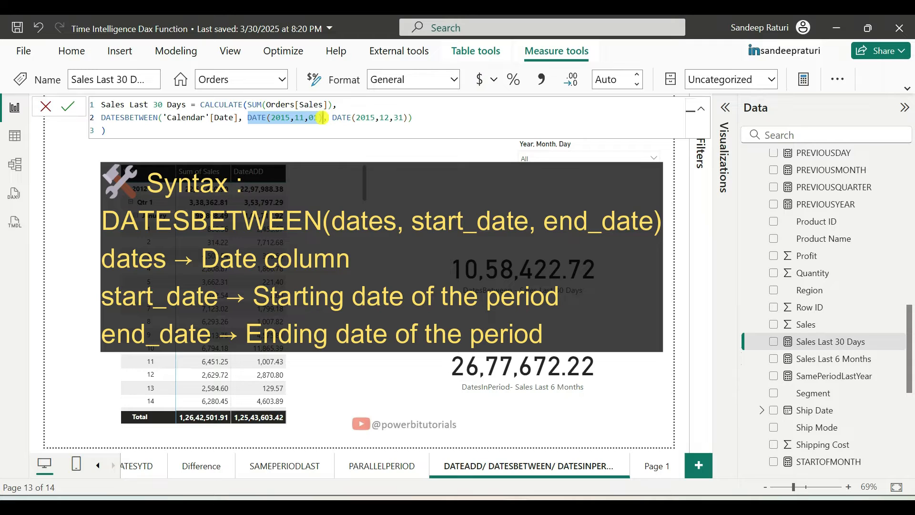
{"action": "left_click", "coordinate": [289, 120]}
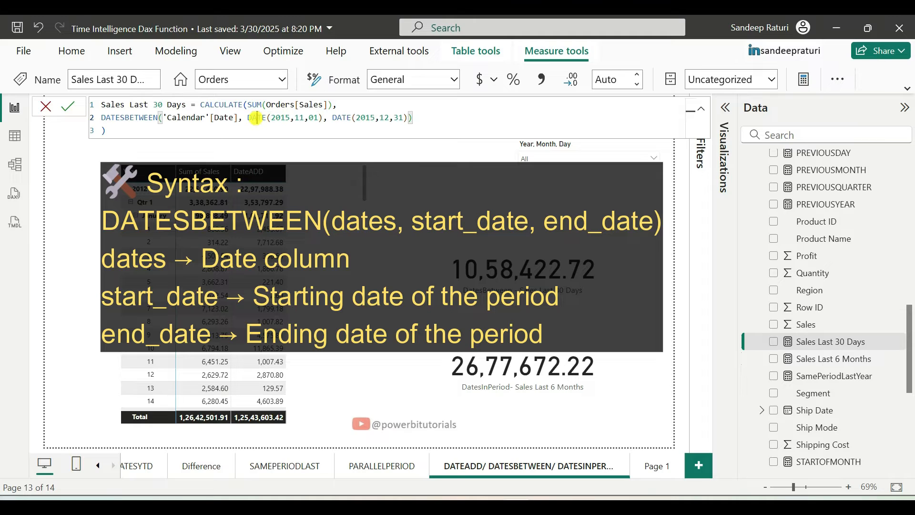
{"action": "double_click", "coordinate": [256, 118]}
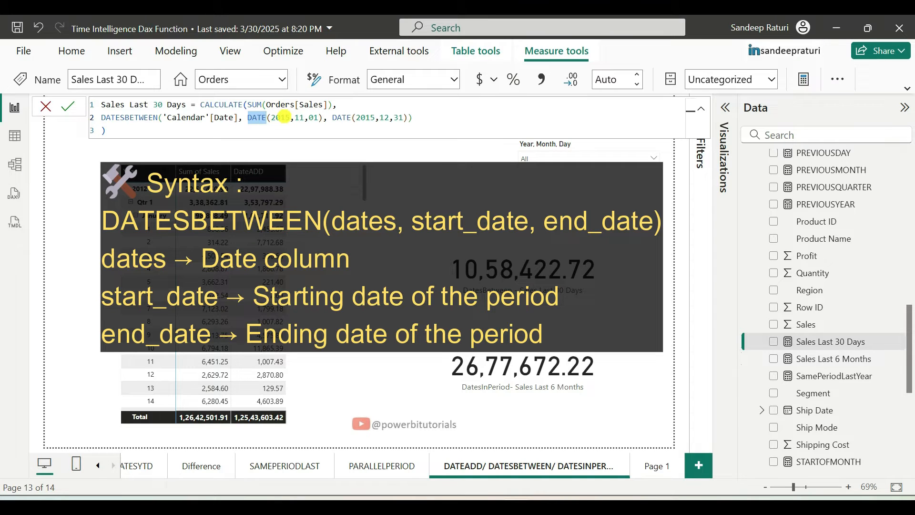
{"action": "left_click", "coordinate": [295, 117]}
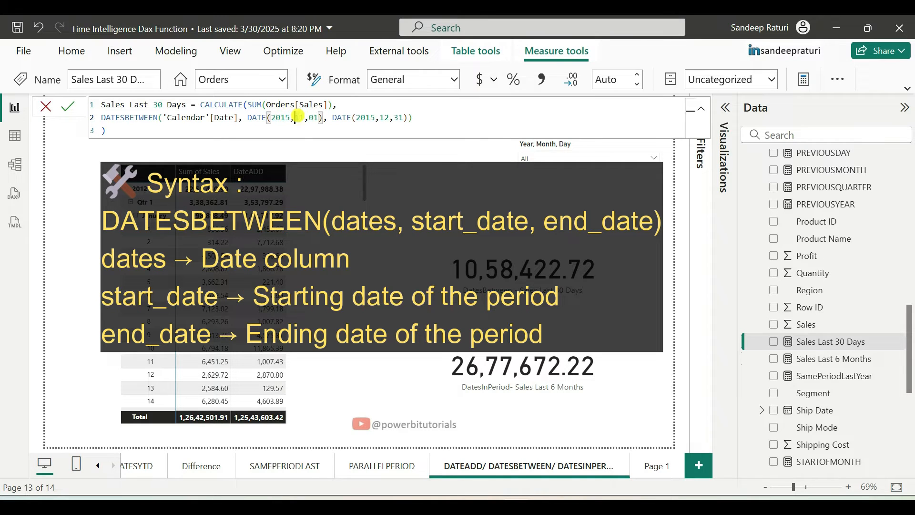
{"action": "double_click", "coordinate": [315, 117]}
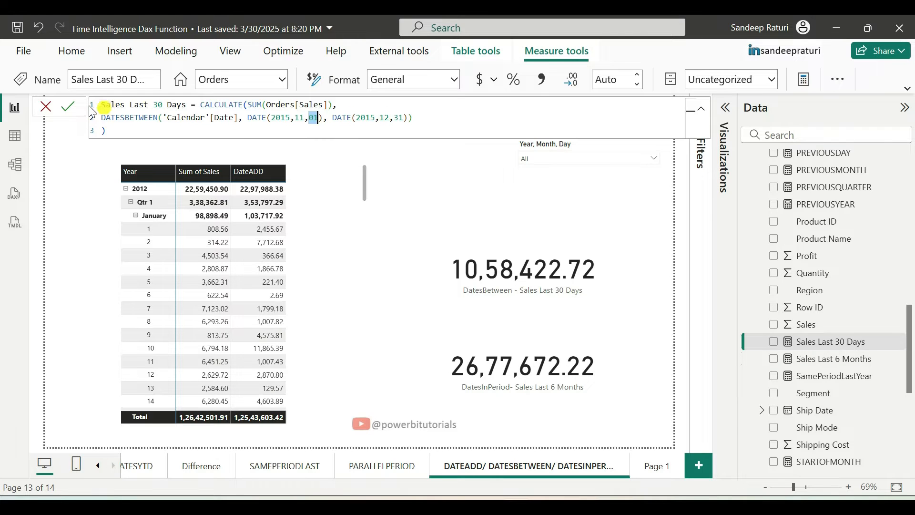
{"action": "left_click", "coordinate": [48, 106]}
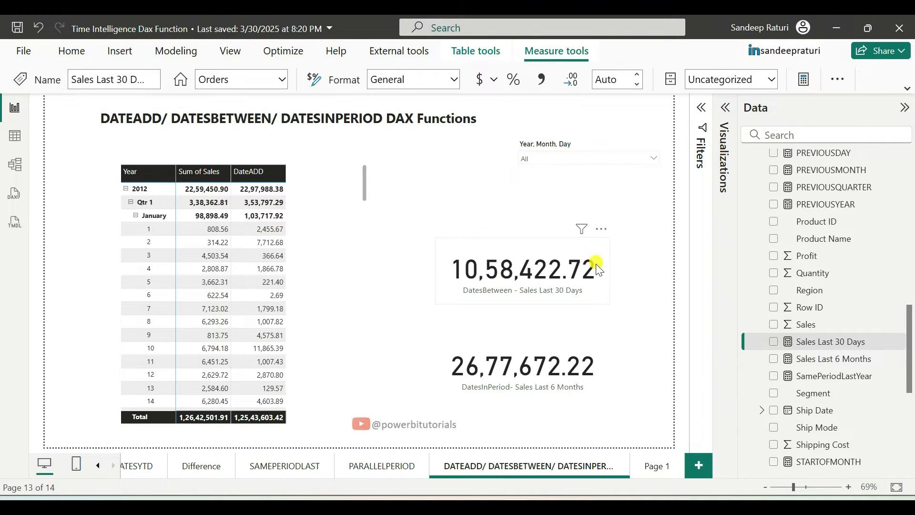
Step: Check which measure the DatesBetween card uses, and filter the Year, Month, Day slicer to November and December 2015
{"action": "left_click", "coordinate": [536, 279]}
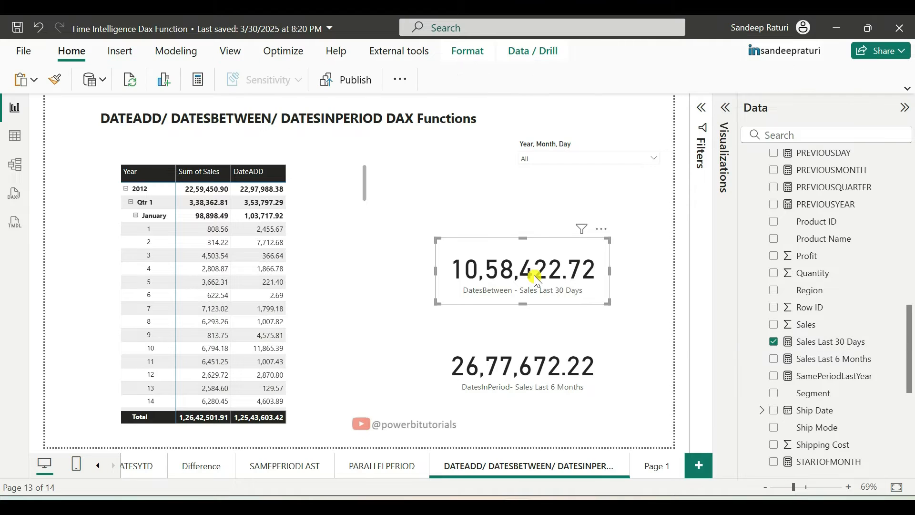
{"action": "left_click", "coordinate": [726, 108]}
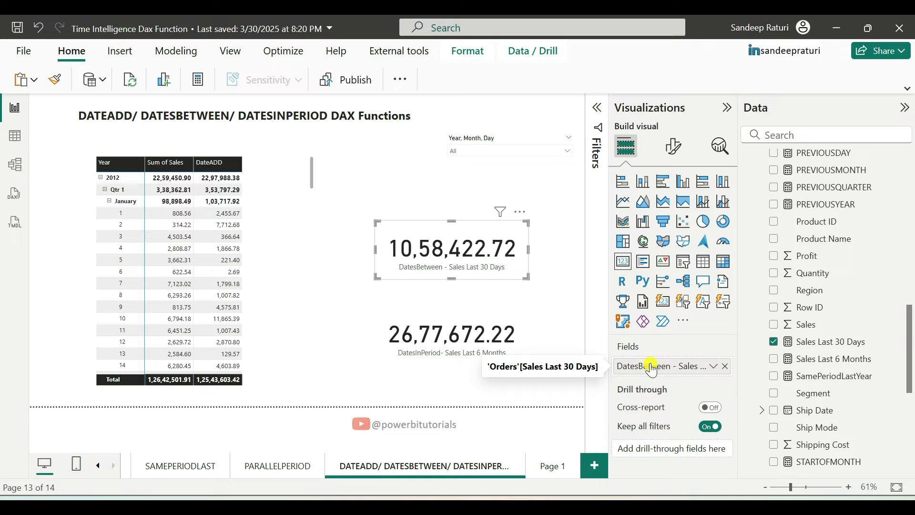
{"action": "left_click", "coordinate": [476, 150]}
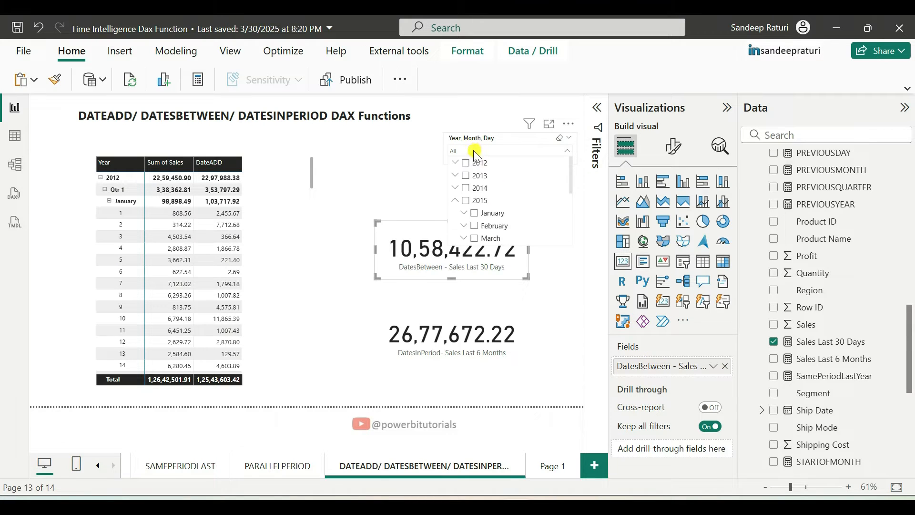
{"action": "scroll", "coordinate": [498, 212], "scroll_direction": "down", "scroll_amount": 3}
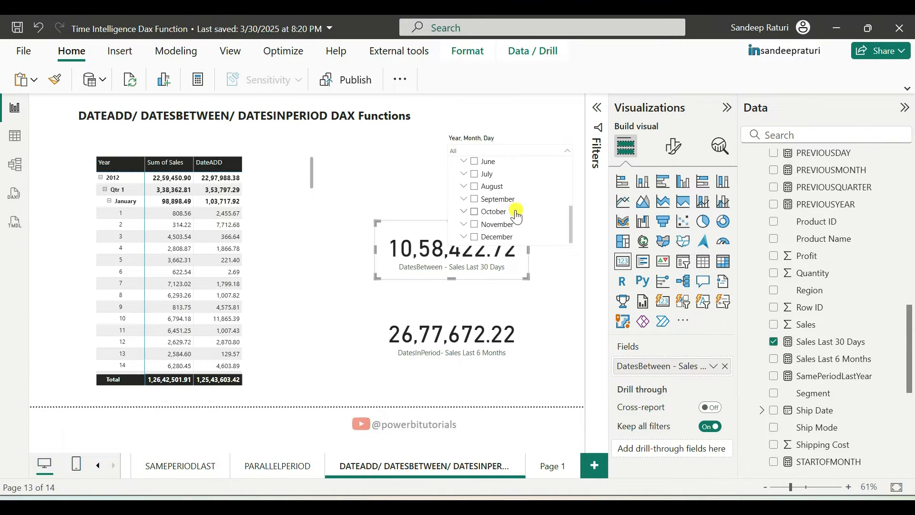
{"action": "left_click", "coordinate": [475, 224]}
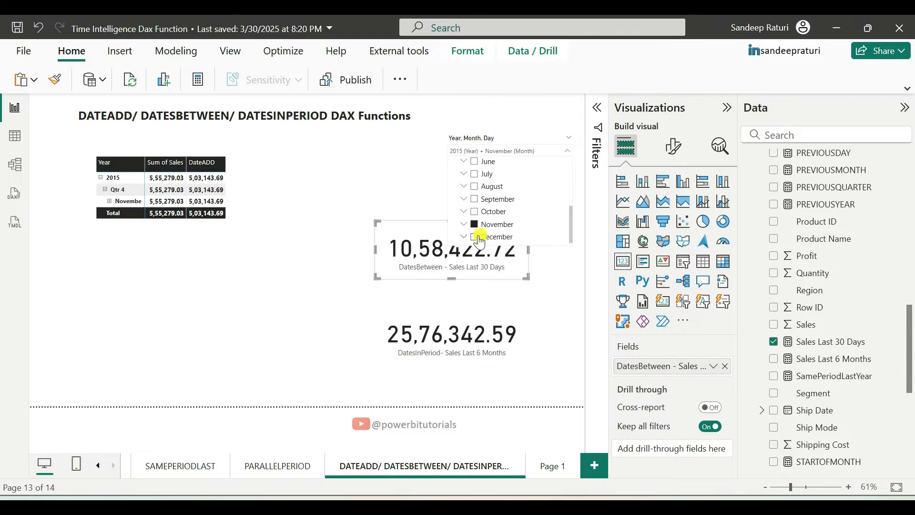
{"action": "left_click", "coordinate": [476, 238]}
{"action": "left_click", "coordinate": [388, 159]}
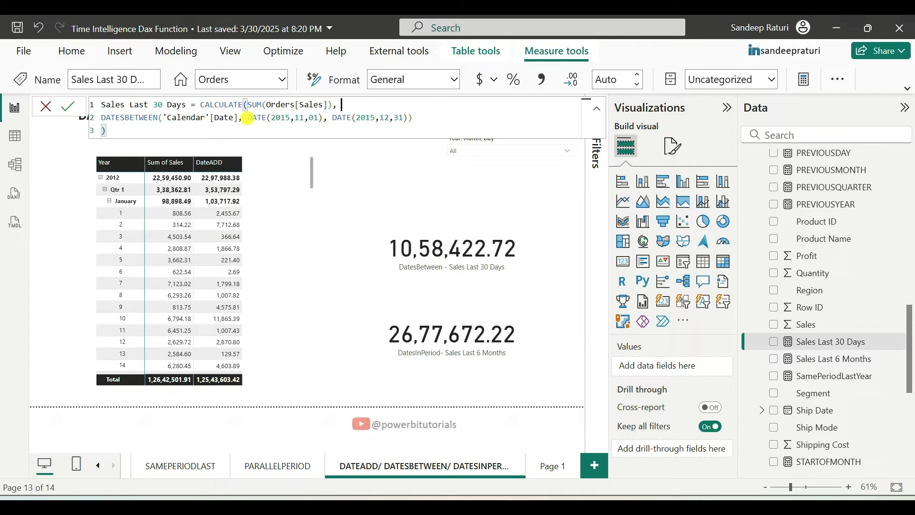
Step: Replace the DATESBETWEEN start date in the Sales Last 30 Days measure with MIN('Calendar'[Date])
{"action": "left_click_drag", "start_coordinate": [247, 117], "coordinate": [320, 117]}
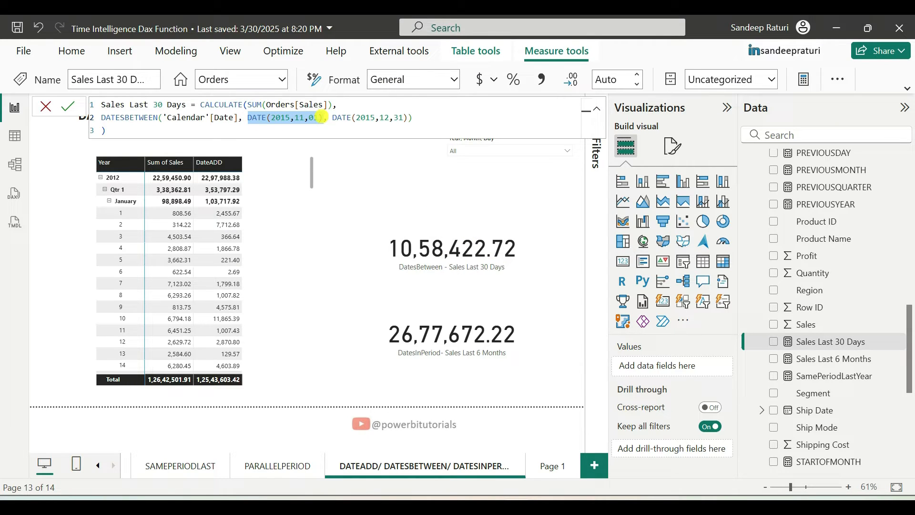
{"action": "type", "text": "MIN"}
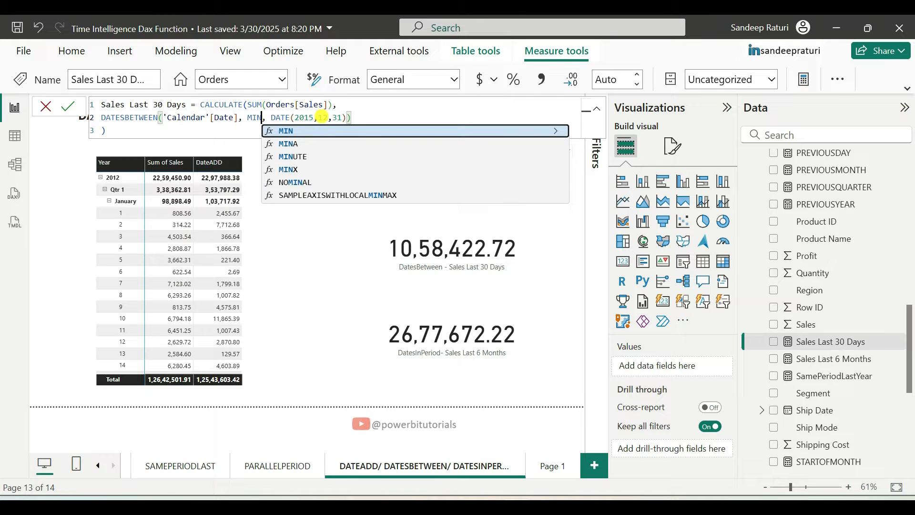
{"action": "type", "text": "(ca"}
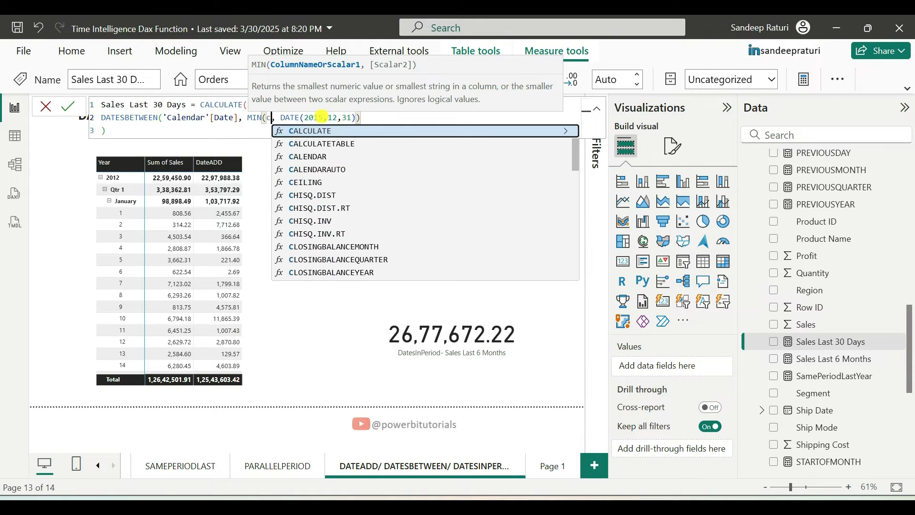
{"action": "type", "text": "lendar[Date]"}
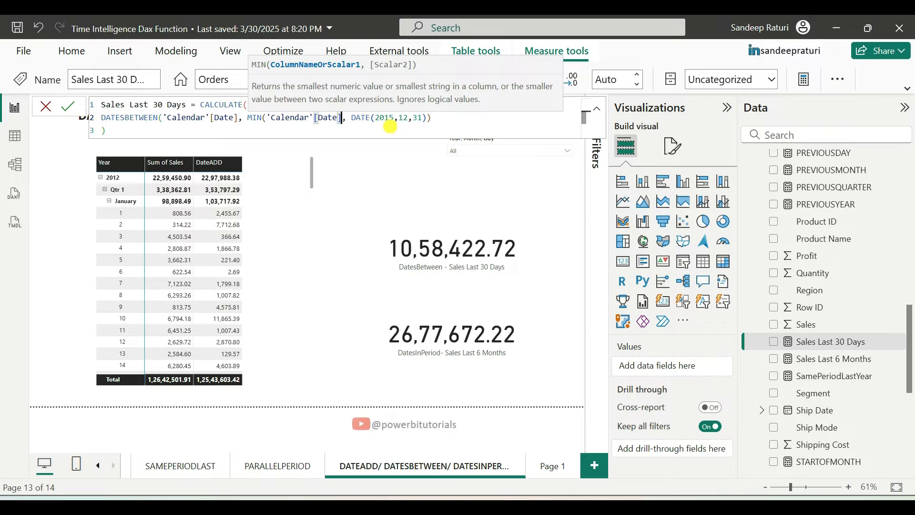
{"action": "type", "text": ")"}
Step: Replace the DATESBETWEEN end date with MAX('Calendar'[Date]) and review the MIN and MAX arguments in the formula
{"action": "left_click_drag", "start_coordinate": [357, 117], "coordinate": [431, 117]}
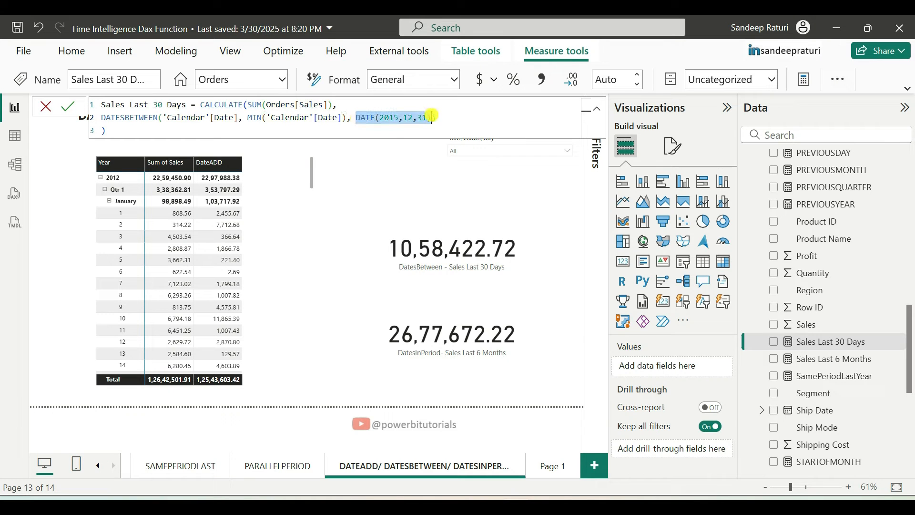
{"action": "type", "text": "MAX("}
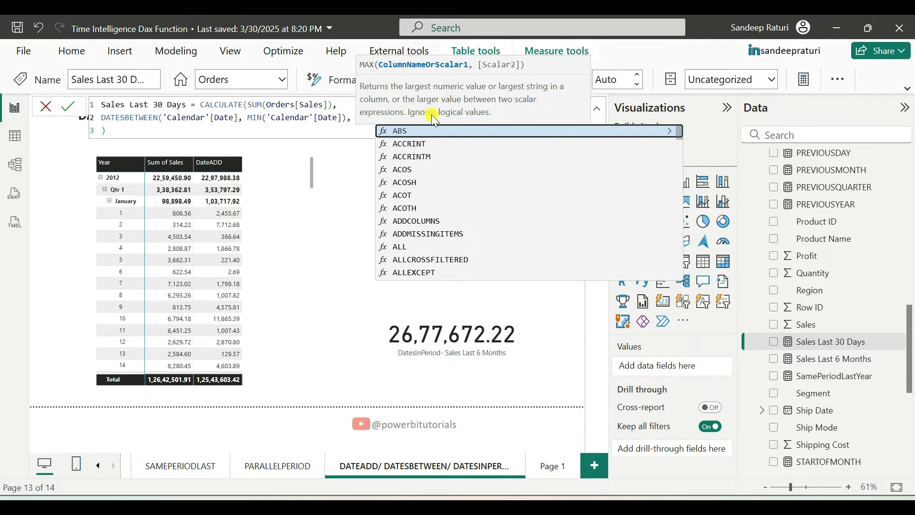
{"action": "type", "text": "'Calendar'[Date])"}
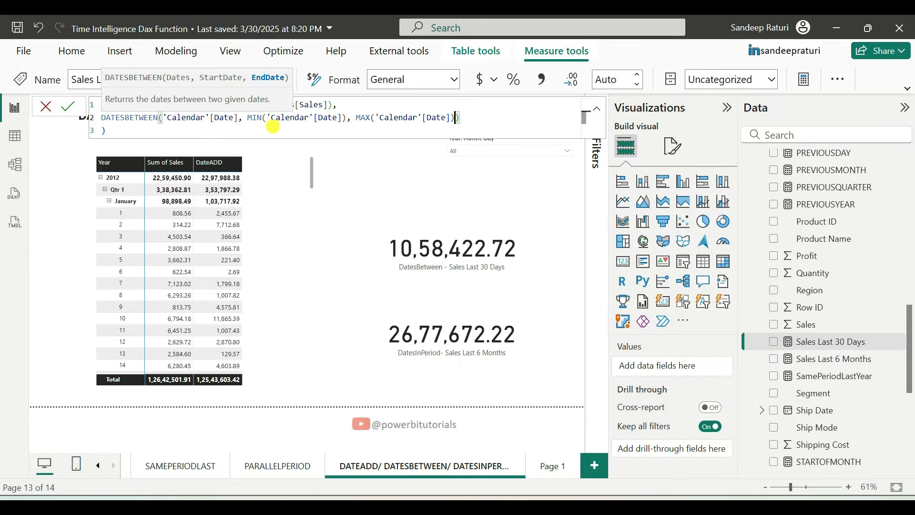
{"action": "left_click", "coordinate": [260, 118]}
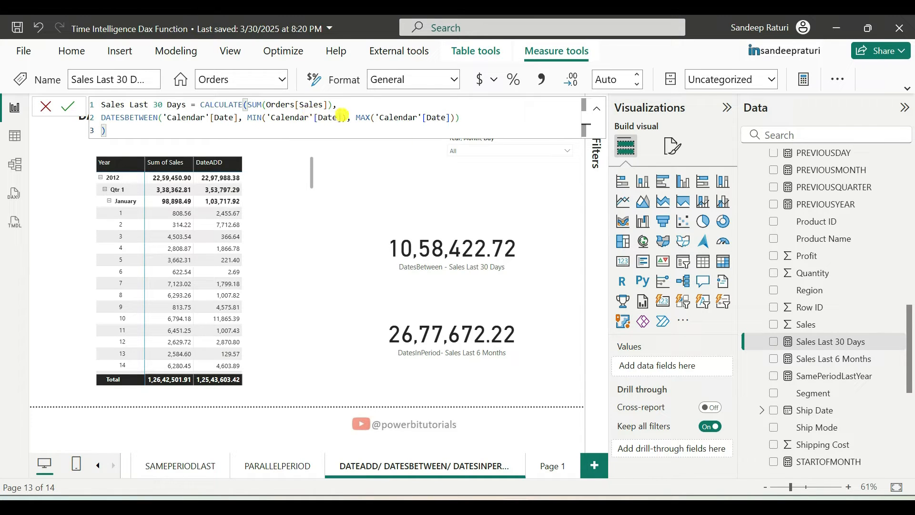
{"action": "left_click", "coordinate": [319, 118]}
{"action": "left_click", "coordinate": [347, 118]}
{"action": "left_click_drag", "start_coordinate": [356, 117], "coordinate": [456, 117]}
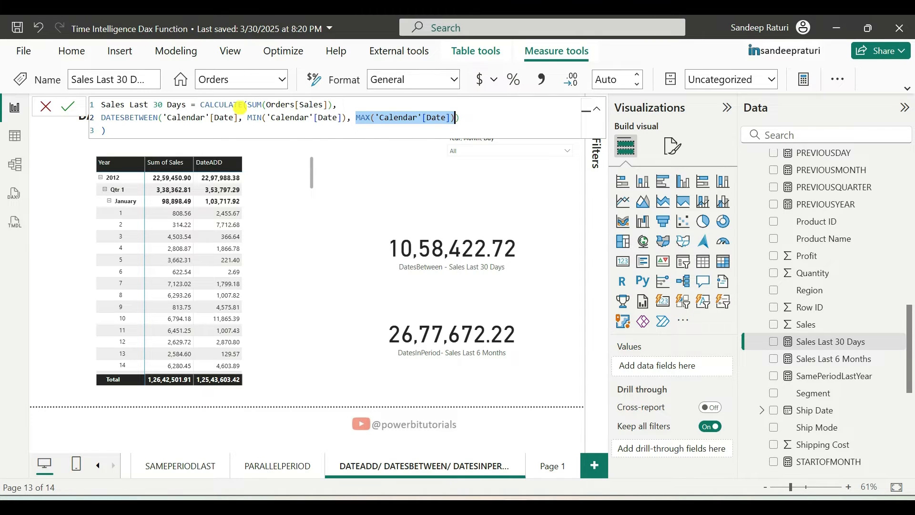
Step: Apply the MIN and MAX date range to the Sales Last 30 Days measure, and check the DatesBetween card
{"action": "left_click", "coordinate": [163, 153]}
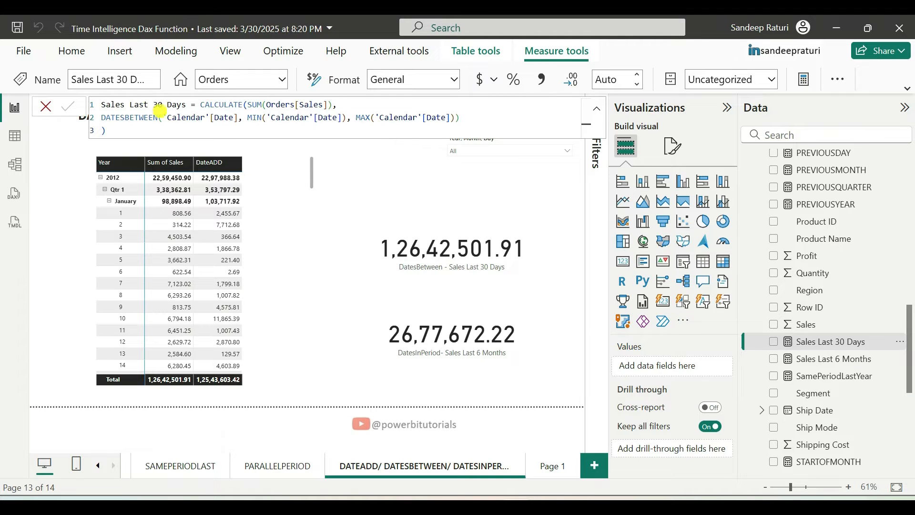
{"action": "left_click_drag", "start_coordinate": [243, 118], "coordinate": [464, 118]}
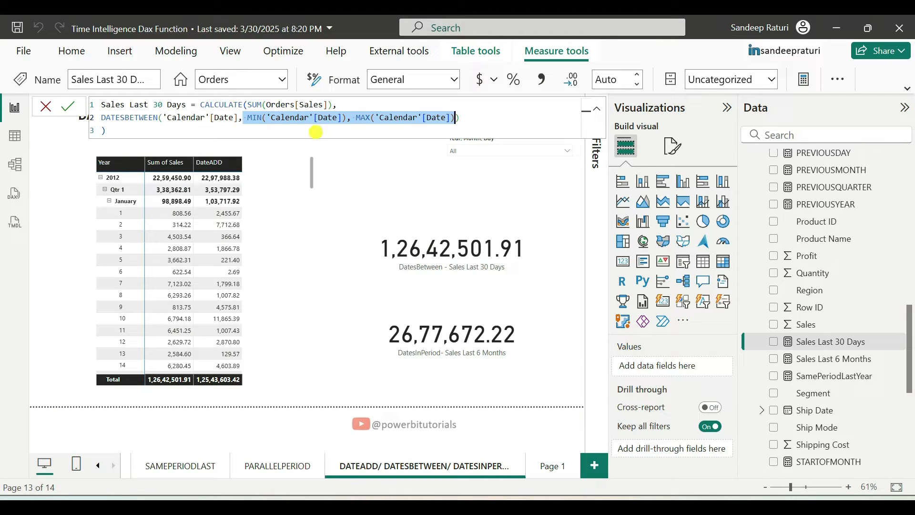
{"action": "left_click", "coordinate": [357, 197]}
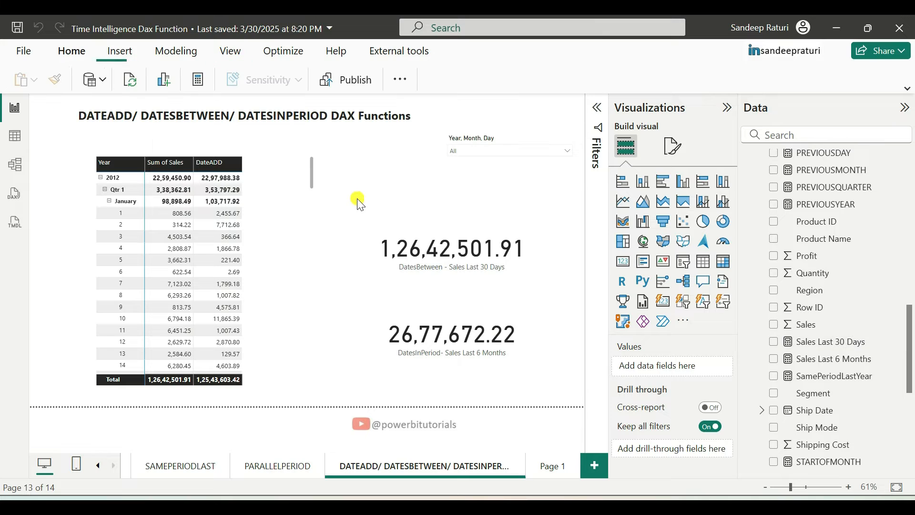
{"action": "left_click", "coordinate": [435, 255]}
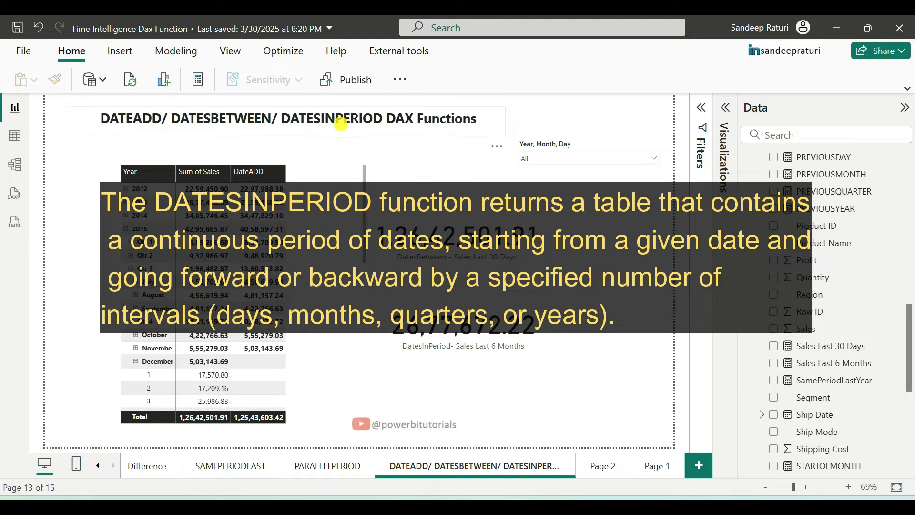
Step: Check the interval options of DATESINPERIOD in the Sales Last 6 Months measure, and keep MONTH as the interval
{"action": "left_click", "coordinate": [837, 363]}
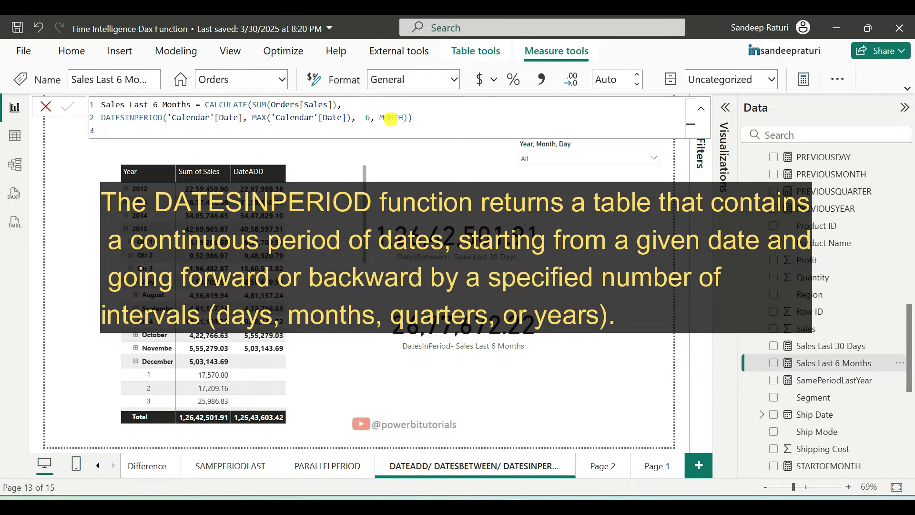
{"action": "double_click", "coordinate": [390, 118]}
{"action": "key", "text": "BackSpace"}
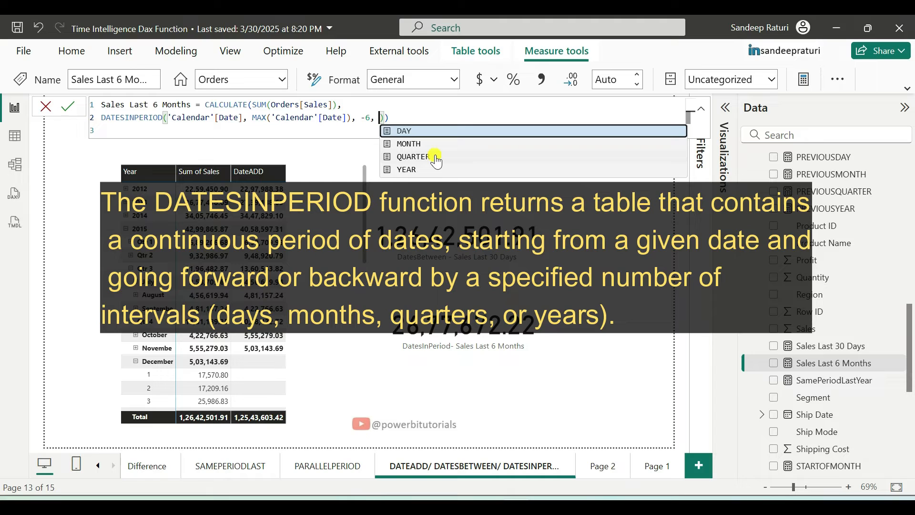
{"action": "left_click", "coordinate": [405, 144]}
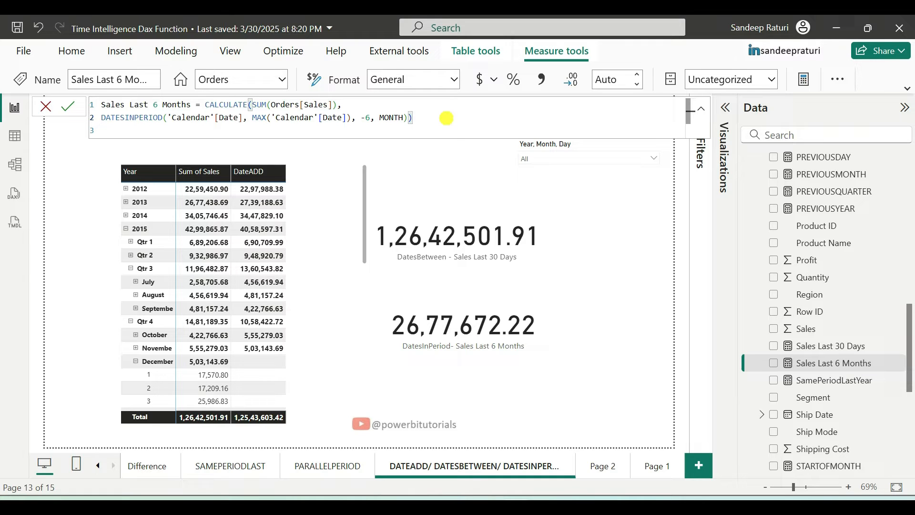
Step: Review the whole Sales Last 6 Months formula, including its CALCULATE and SUM functions
{"action": "left_click_drag", "start_coordinate": [446, 119], "coordinate": [98, 105]}
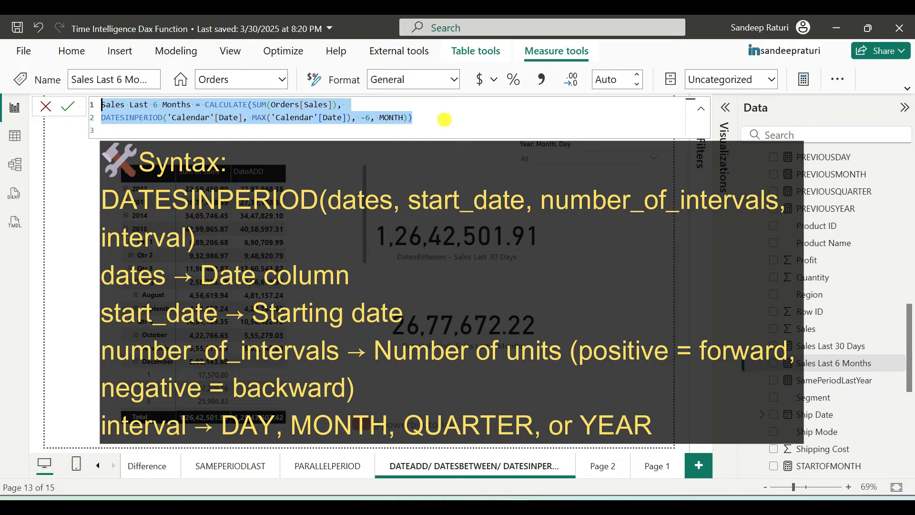
{"action": "left_click", "coordinate": [445, 119]}
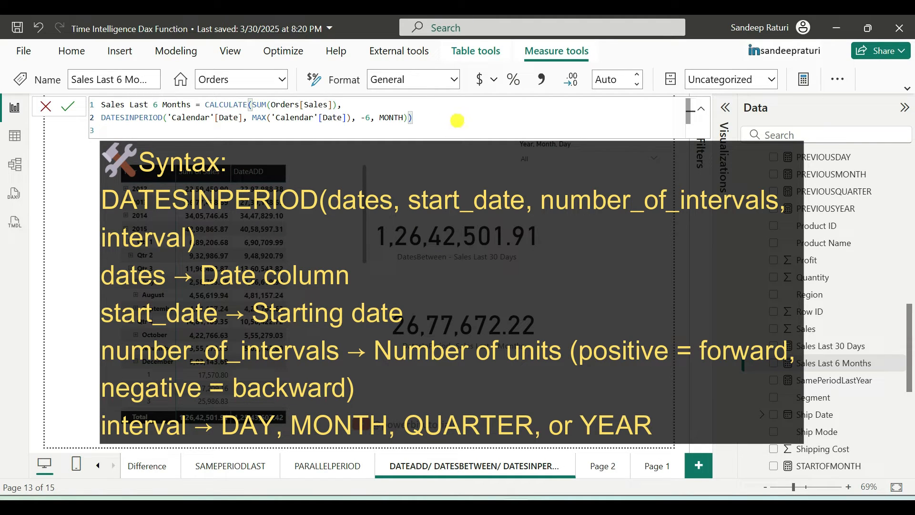
{"action": "left_click_drag", "start_coordinate": [459, 119], "coordinate": [97, 122]}
{"action": "left_click", "coordinate": [415, 117]}
{"action": "double_click", "coordinate": [226, 104]}
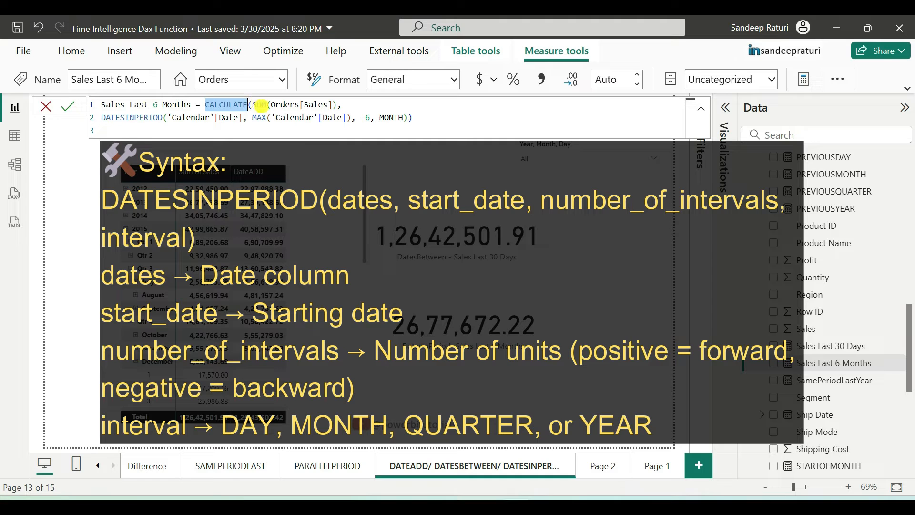
{"action": "double_click", "coordinate": [260, 105]}
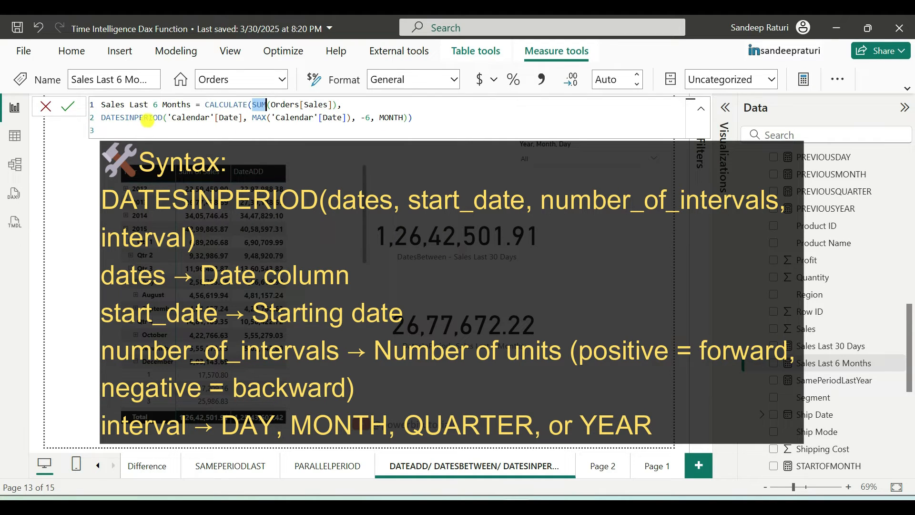
Step: Examine the DATESINPERIOD arguments in the formula: date column, MAX start date, number of intervals and interval type
{"action": "double_click", "coordinate": [147, 119]}
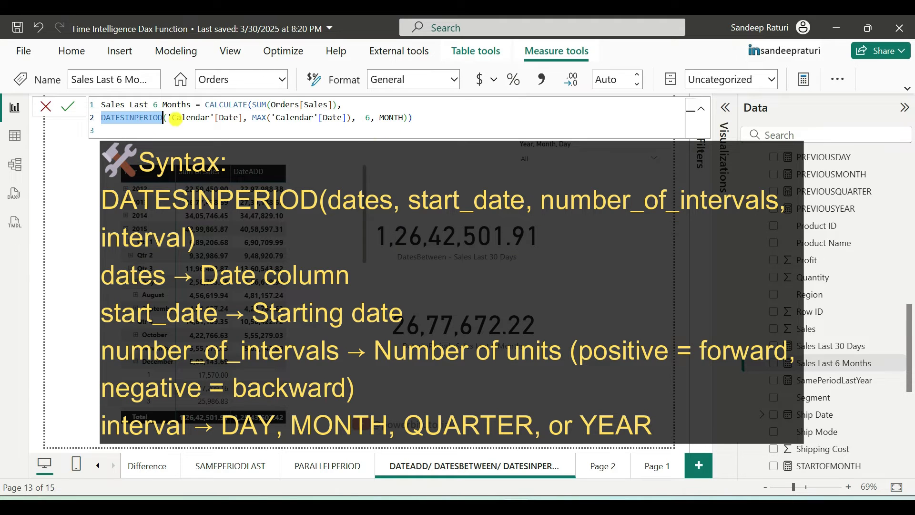
{"action": "left_click_drag", "start_coordinate": [243, 117], "coordinate": [167, 117]}
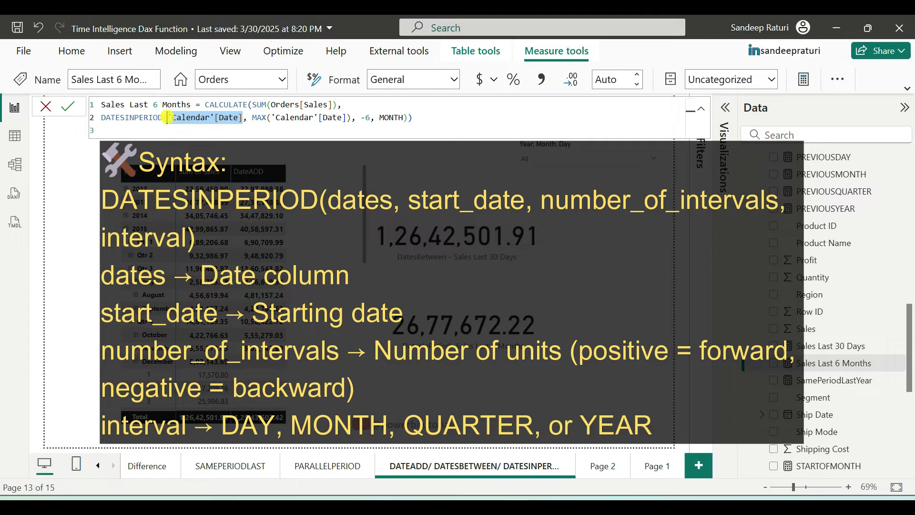
{"action": "left_click_drag", "start_coordinate": [248, 117], "coordinate": [352, 117]}
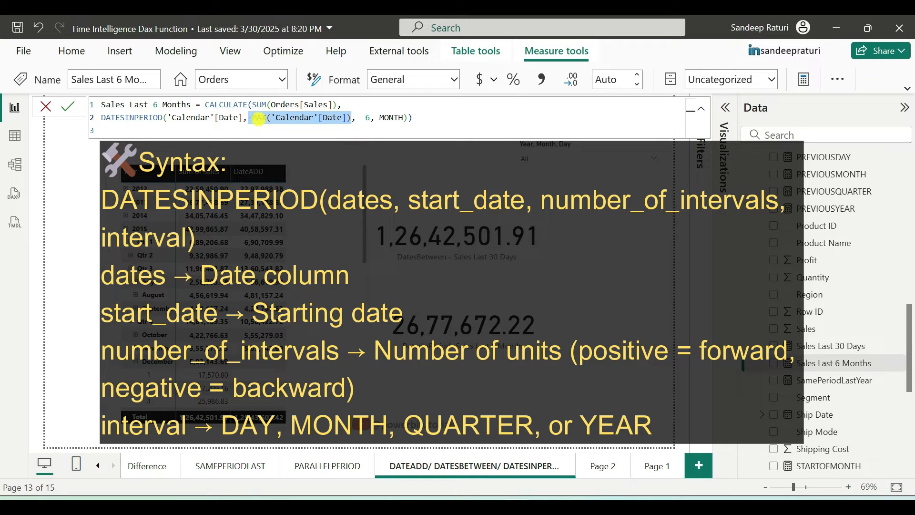
{"action": "double_click", "coordinate": [259, 118]}
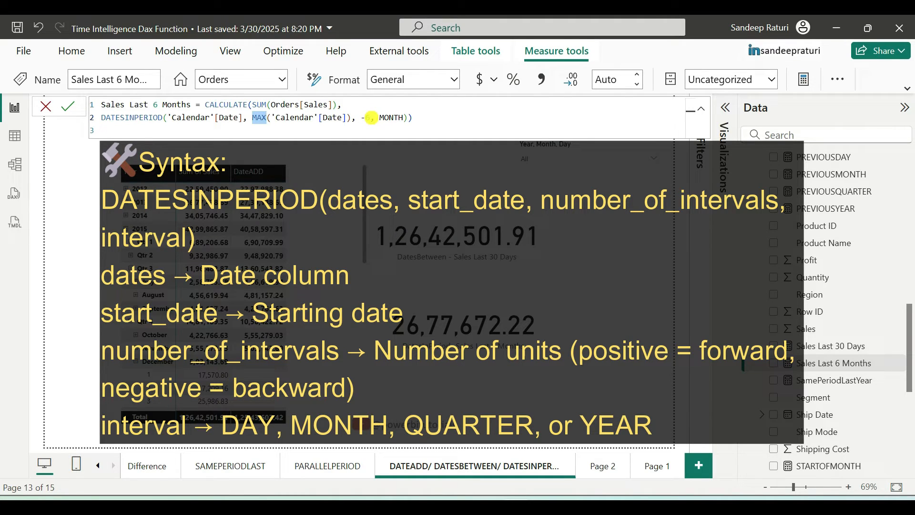
{"action": "left_click_drag", "start_coordinate": [371, 117], "coordinate": [362, 118]}
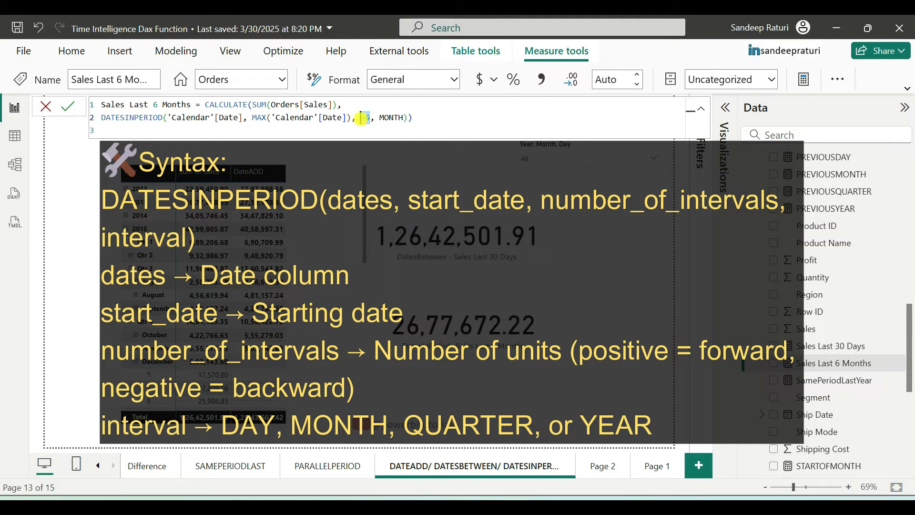
{"action": "double_click", "coordinate": [392, 117]}
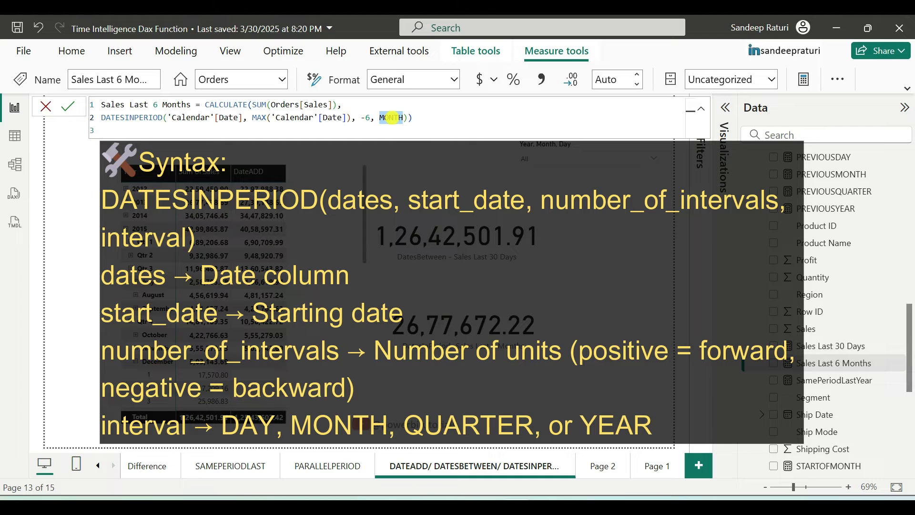
{"action": "left_click", "coordinate": [68, 107]}
Step: Check which measure the DatesInPeriod card uses, and review the MAX start date in its formula
{"action": "left_click", "coordinate": [399, 300]}
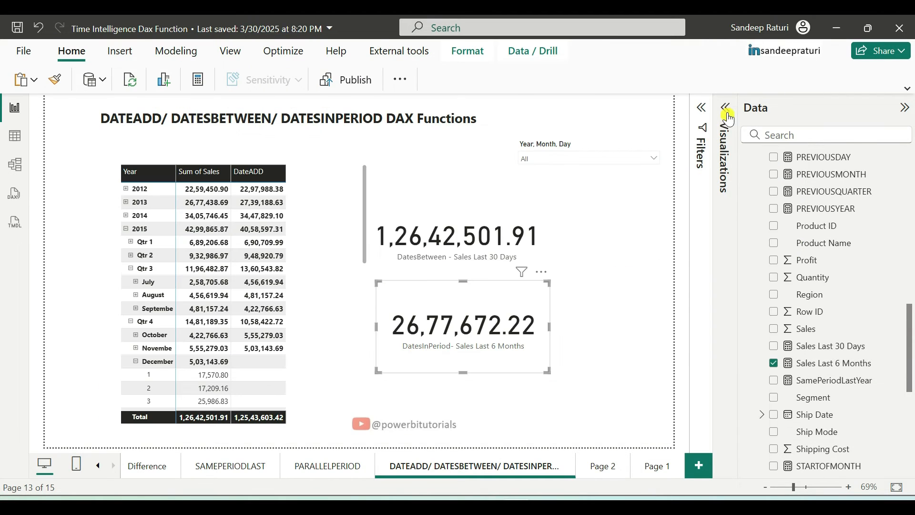
{"action": "left_click", "coordinate": [724, 108]}
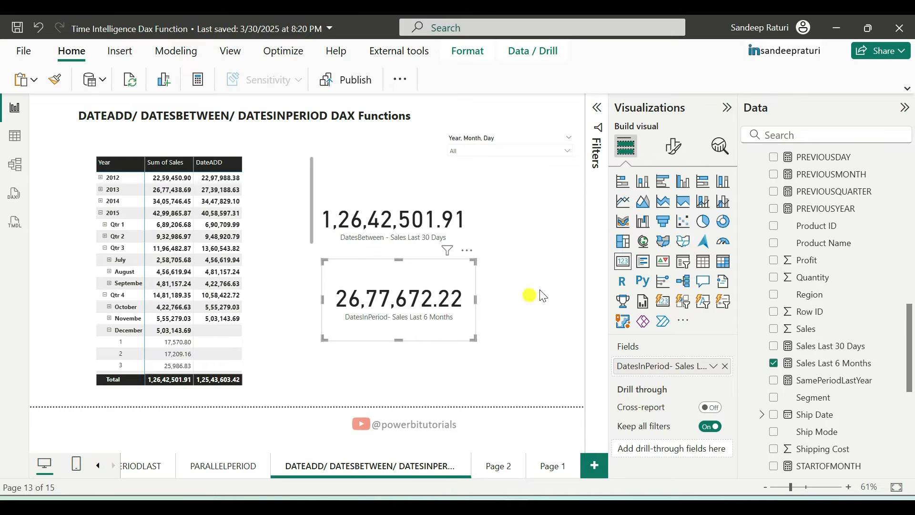
{"action": "left_click", "coordinate": [727, 109]}
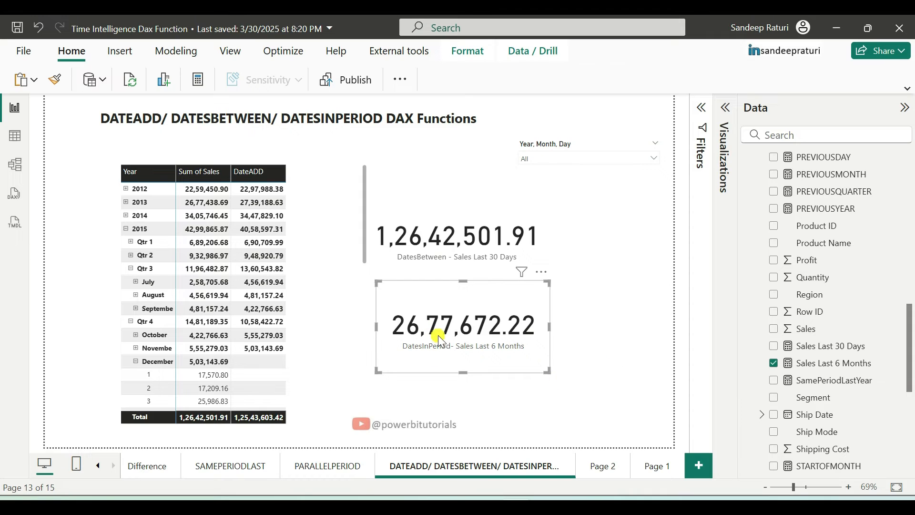
{"action": "left_click", "coordinate": [824, 364]}
{"action": "left_click_drag", "start_coordinate": [249, 117], "coordinate": [346, 115]}
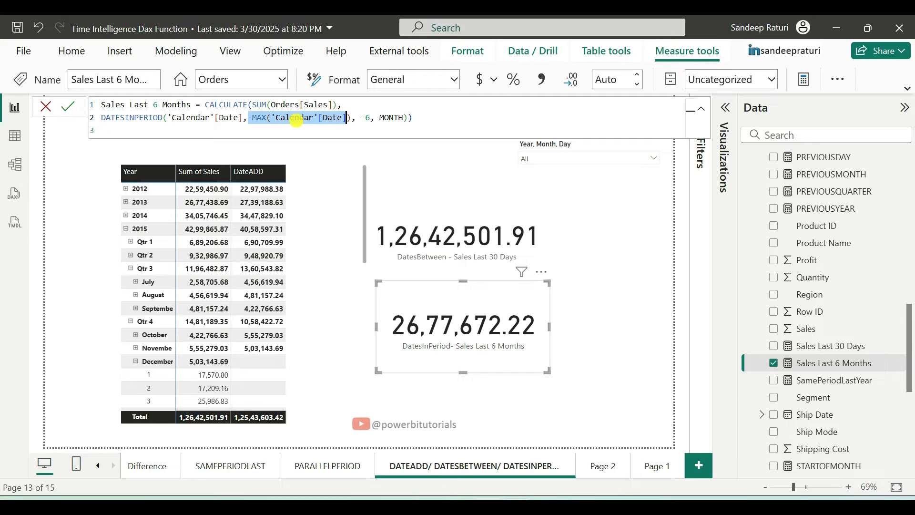
Step: Check which date field the Year, Month, Day slicer uses, and look up the last available date in 2015
{"action": "left_click", "coordinate": [535, 147]}
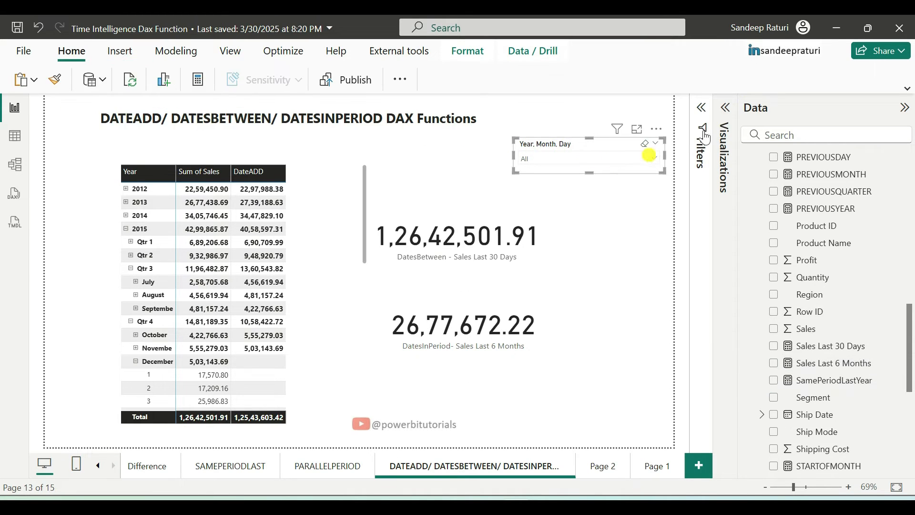
{"action": "left_click", "coordinate": [726, 108]}
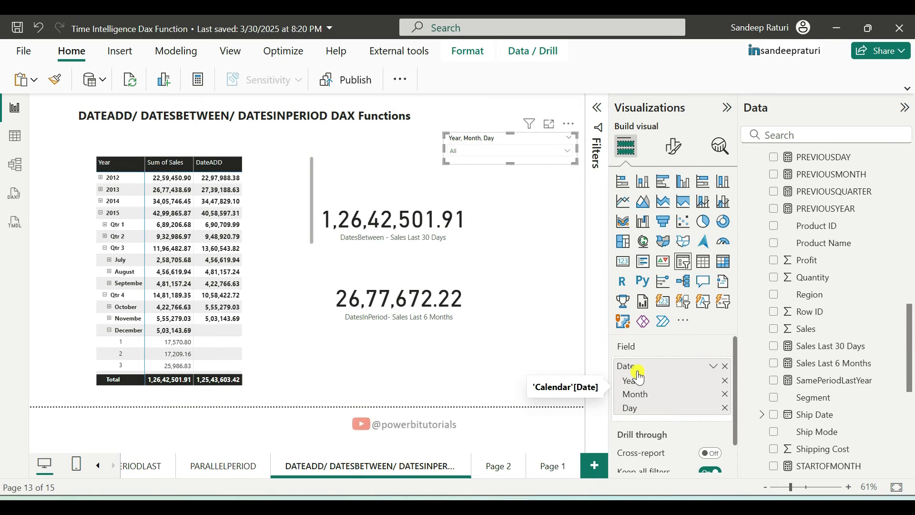
{"action": "left_click", "coordinate": [567, 151]}
{"action": "left_click", "coordinate": [455, 200]}
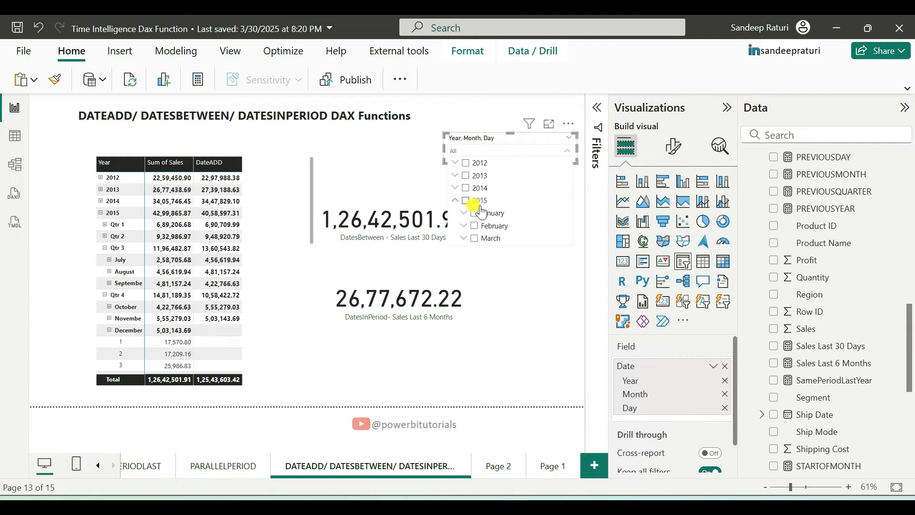
{"action": "scroll", "coordinate": [482, 211], "scroll_direction": "down", "scroll_amount": 3}
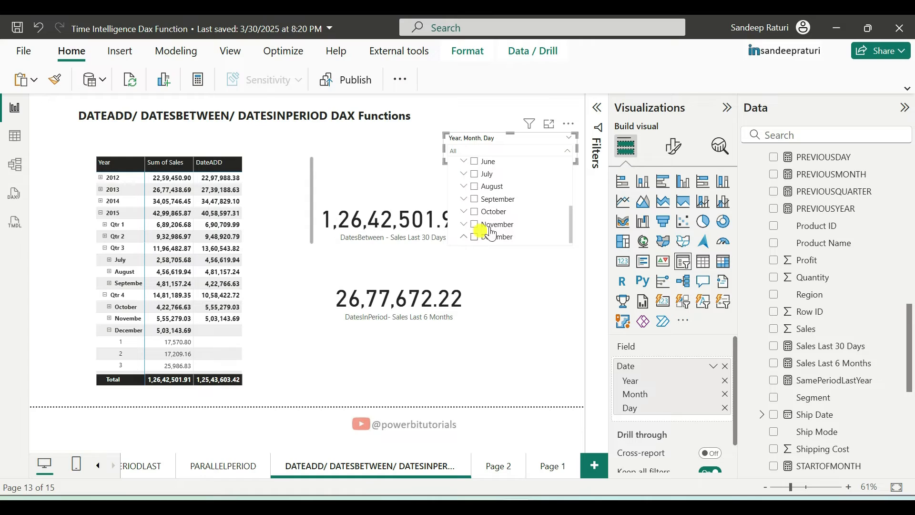
{"action": "scroll", "coordinate": [535, 214], "scroll_direction": "down", "scroll_amount": 10}
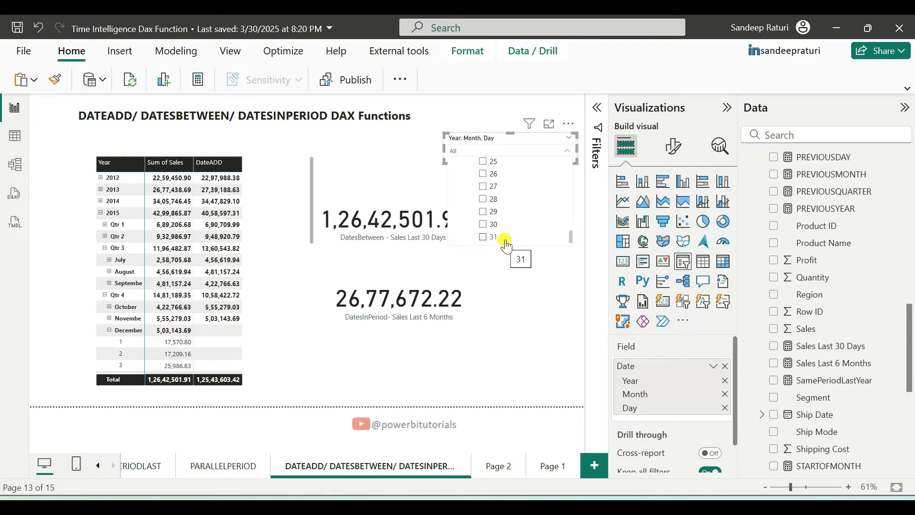
{"action": "scroll", "coordinate": [522, 209], "scroll_direction": "up", "scroll_amount": 10}
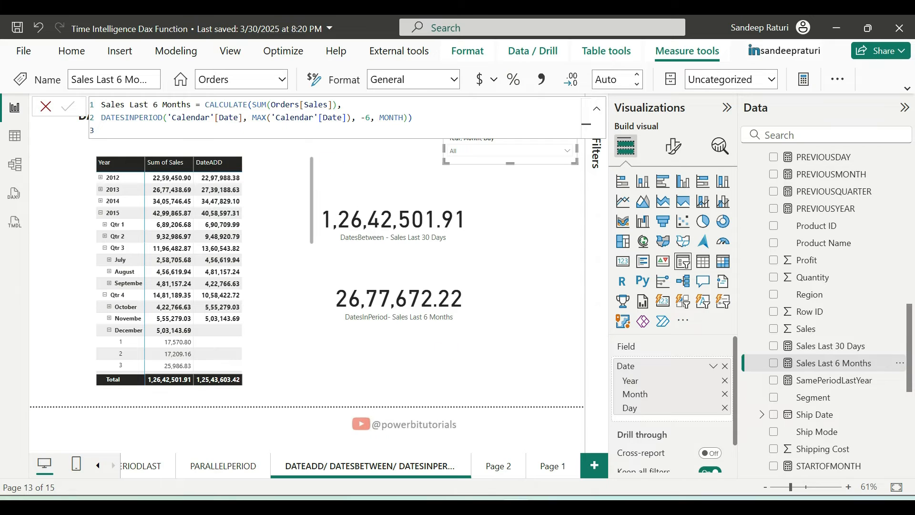
Step: Compare the How this works notes on Page 2 with the Sales Last 6 Months formula, leaving the formula without changes
{"action": "left_click", "coordinate": [500, 467]}
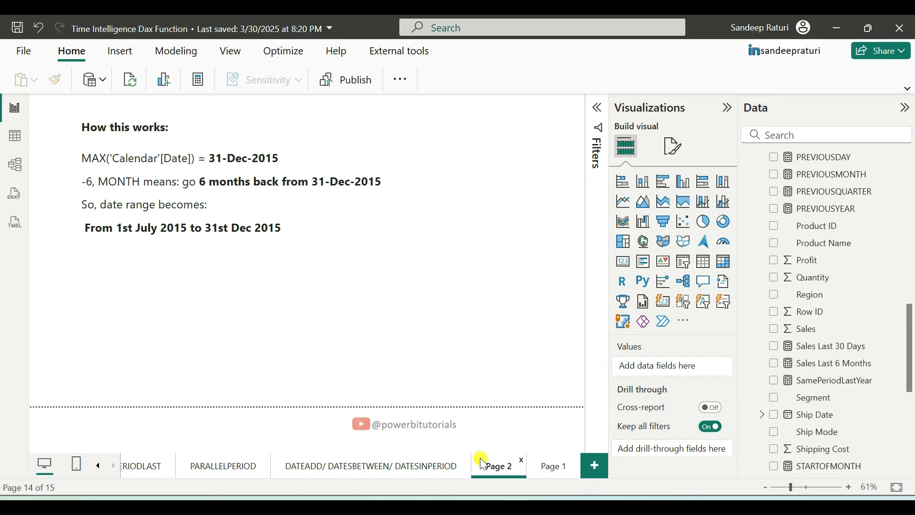
{"action": "left_click", "coordinate": [828, 364]}
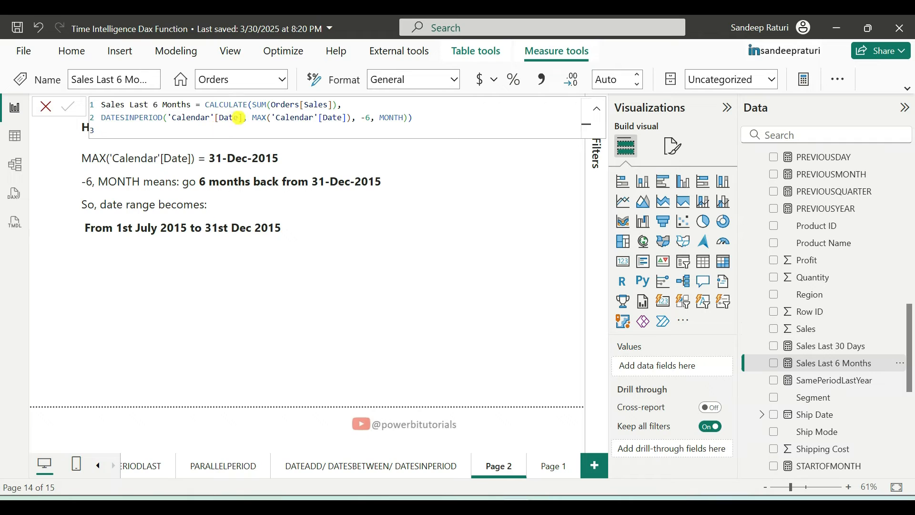
{"action": "left_click_drag", "start_coordinate": [242, 117], "coordinate": [167, 118]}
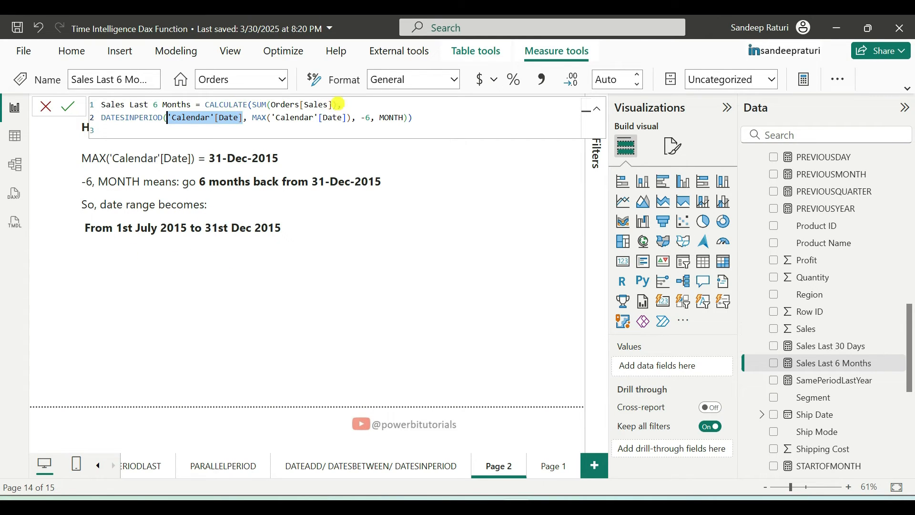
{"action": "left_click", "coordinate": [272, 130]}
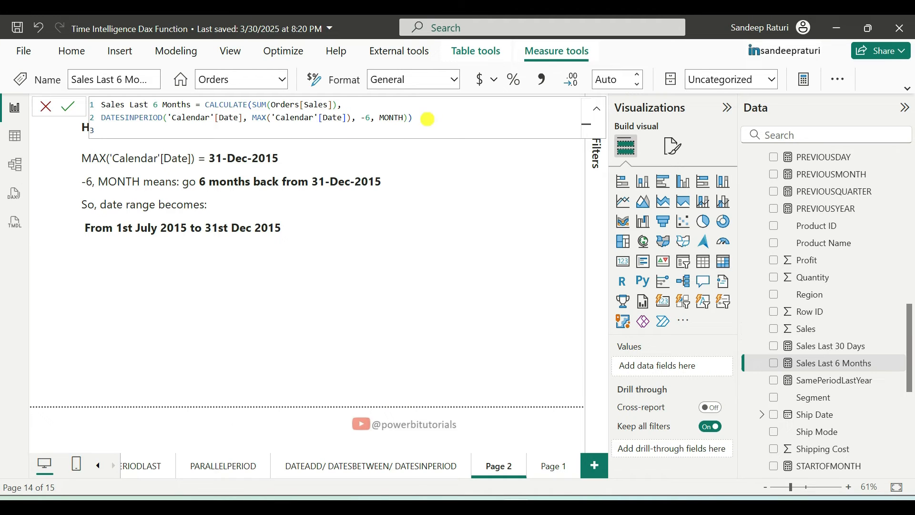
{"action": "left_click_drag", "start_coordinate": [429, 117], "coordinate": [97, 122]}
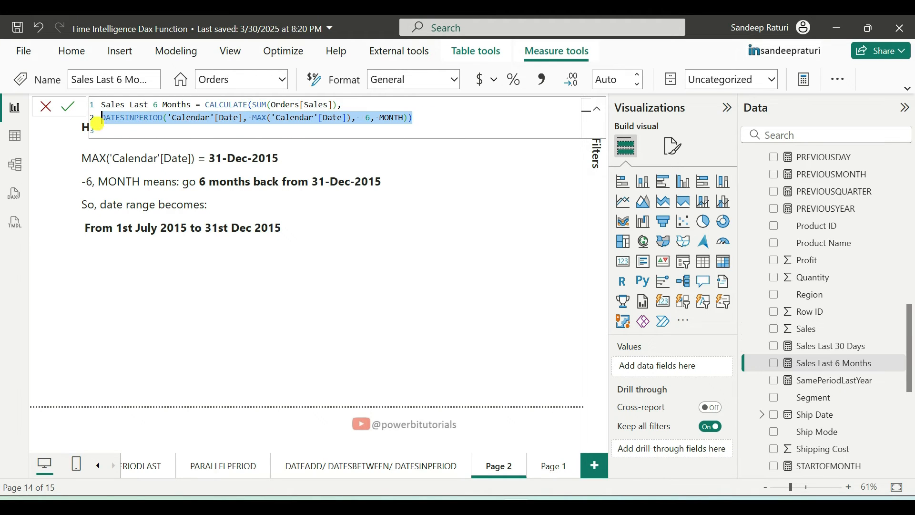
{"action": "left_click", "coordinate": [45, 107]}
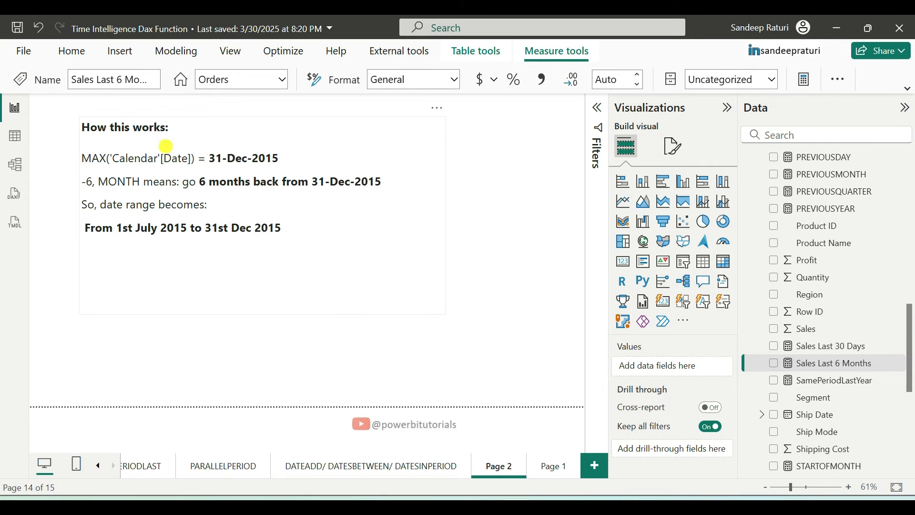
Step: Return to the DATEADD/ DATESBETWEEN/ DATESINPERIOD page and filter the Year, Month, Day slicer to July through December 2015
{"action": "left_click", "coordinate": [414, 464]}
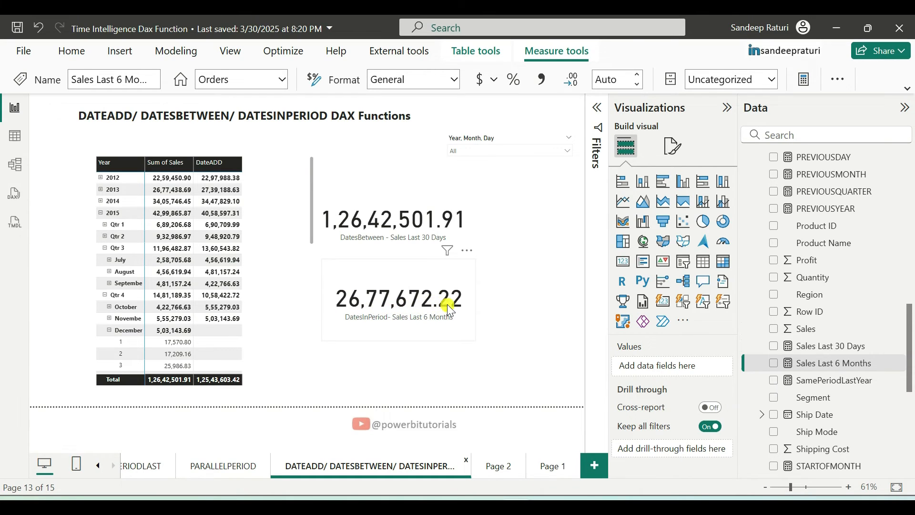
{"action": "left_click", "coordinate": [493, 151]}
{"action": "left_click", "coordinate": [456, 200]}
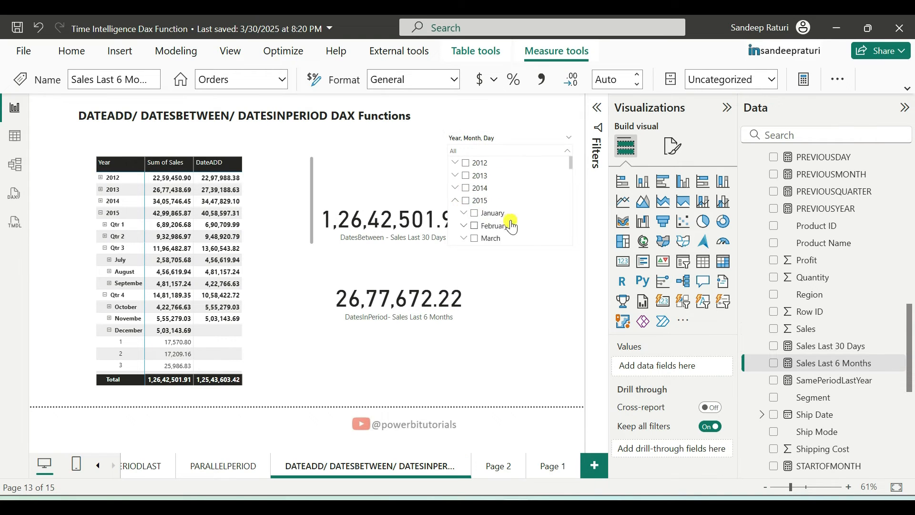
{"action": "scroll", "coordinate": [512, 225], "scroll_direction": "down", "scroll_amount": 2}
{"action": "scroll", "coordinate": [513, 224], "scroll_direction": "down", "scroll_amount": 1}
{"action": "left_click", "coordinate": [474, 201]}
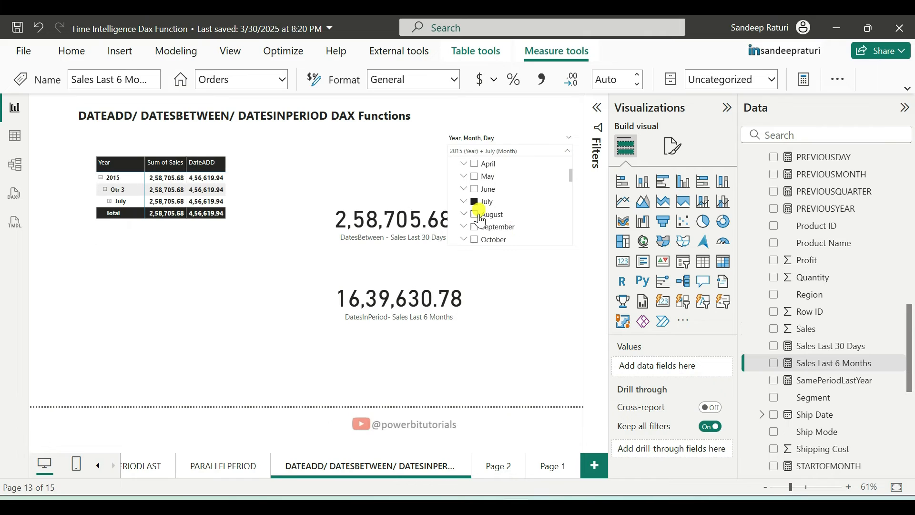
{"action": "left_click", "coordinate": [474, 214], "text": "ctrl"}
{"action": "left_click", "coordinate": [477, 227], "text": "ctrl"}
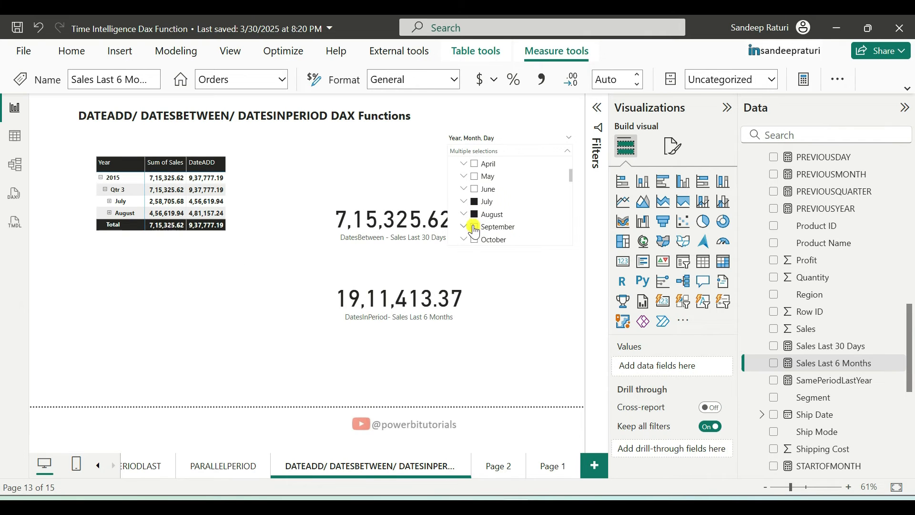
{"action": "left_click", "coordinate": [474, 240], "text": "ctrl"}
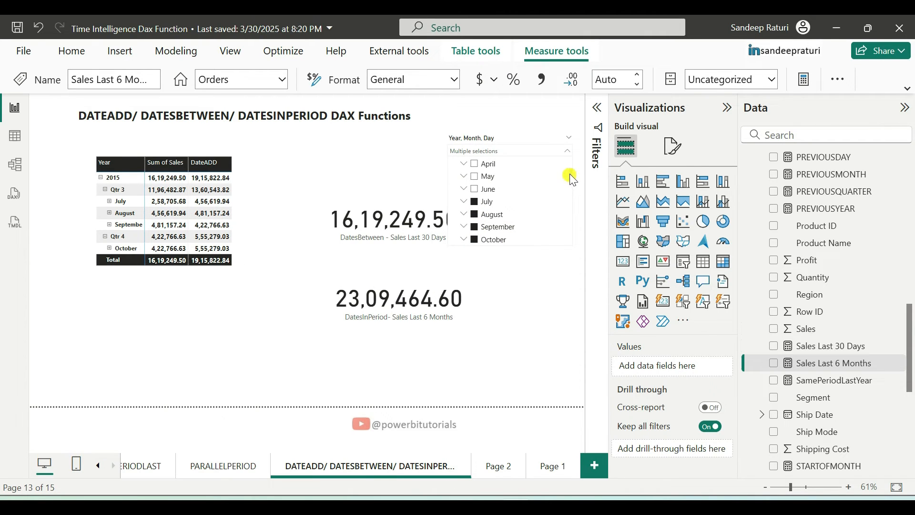
{"action": "left_click_drag", "start_coordinate": [571, 175], "coordinate": [572, 185]}
{"action": "left_click", "coordinate": [477, 189], "text": "ctrl"}
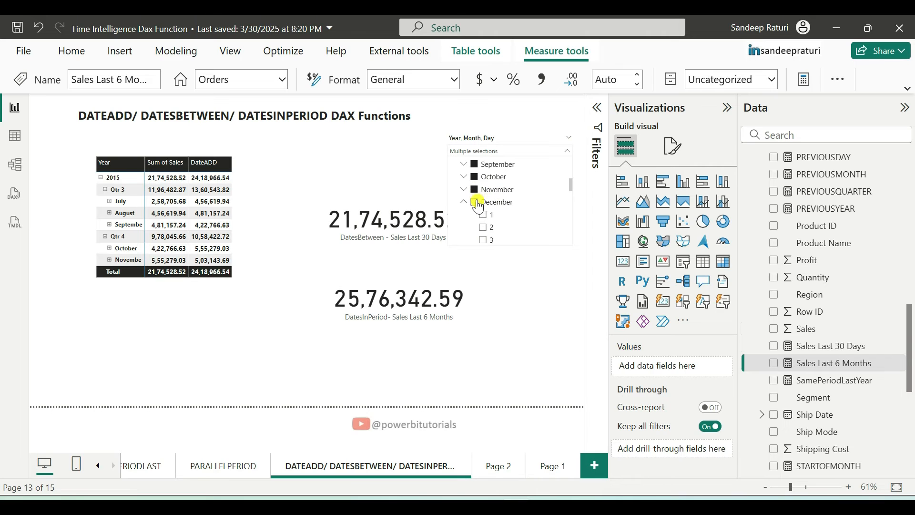
{"action": "left_click", "coordinate": [475, 201], "text": "ctrl"}
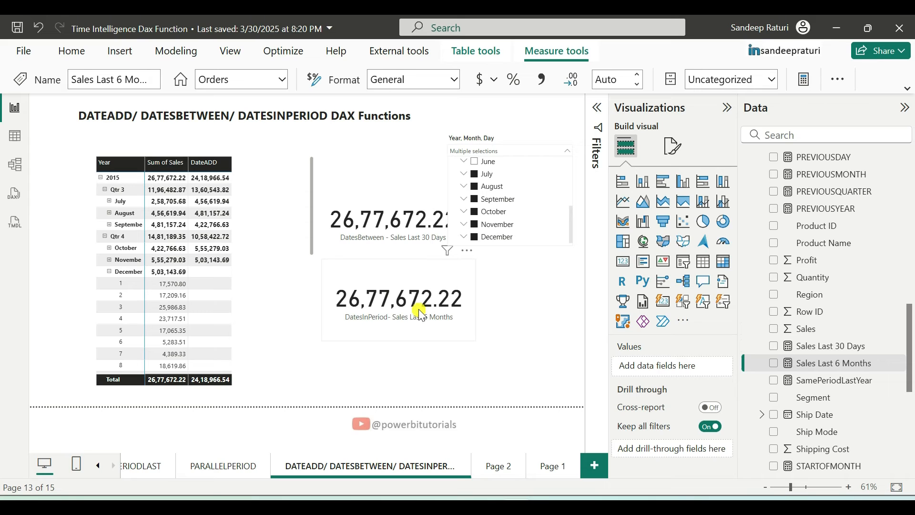
Step: Set the number of intervals in the Sales Last 6 Months formula to -3 and commit the measure
{"action": "left_click", "coordinate": [842, 367]}
{"action": "left_click", "coordinate": [842, 367]}
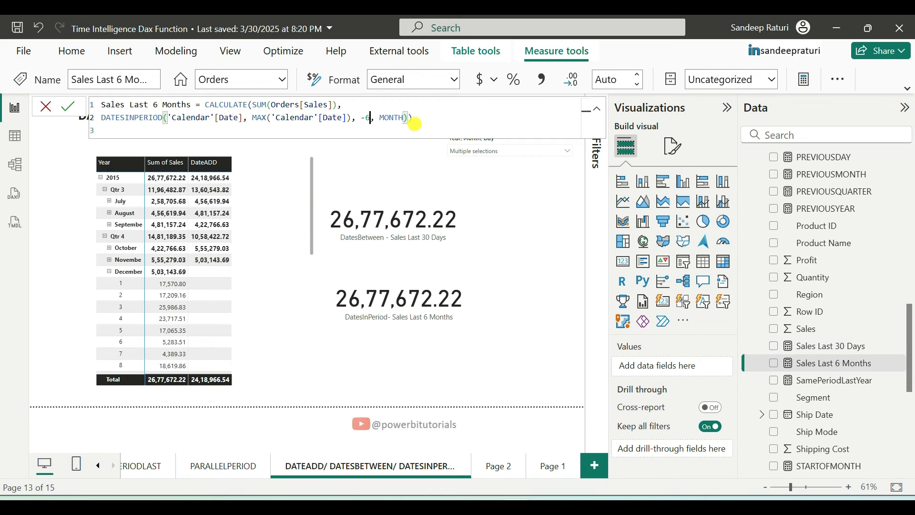
{"action": "key", "text": "BackSpace"}
{"action": "type", "text": "3"}
{"action": "left_click", "coordinate": [69, 106]}
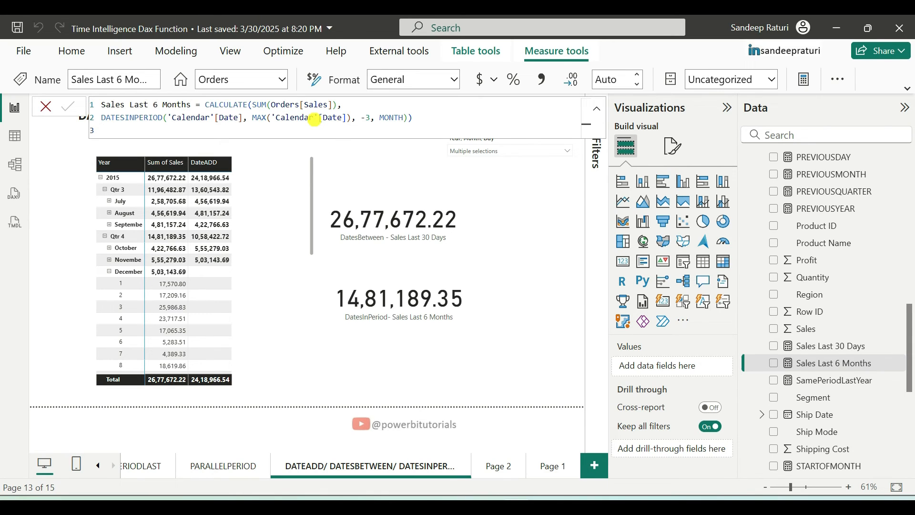
Step: Replace the slicer's month selection with October, November and December 2015
{"action": "left_click", "coordinate": [485, 153]}
{"action": "left_click", "coordinate": [477, 240]}
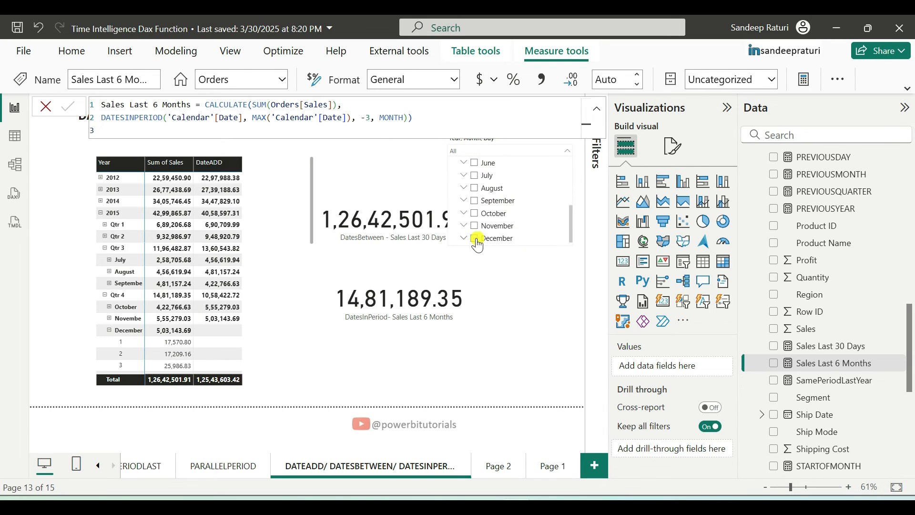
{"action": "left_click", "coordinate": [476, 238]}
{"action": "left_click", "coordinate": [476, 227]}
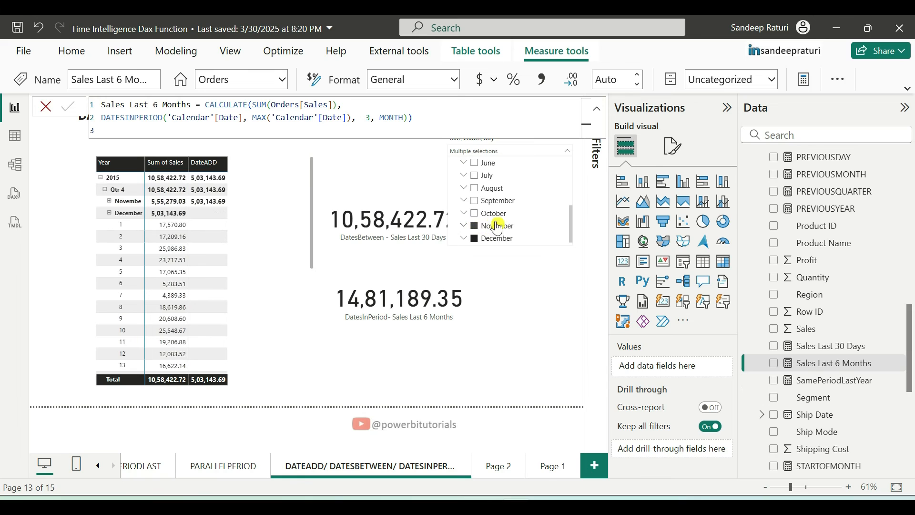
{"action": "left_click", "coordinate": [479, 215]}
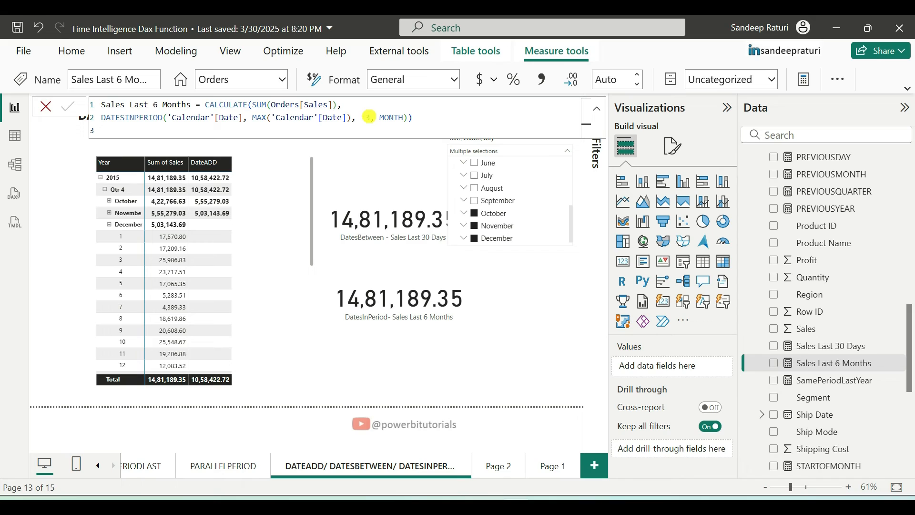
Step: Change the DATESINPERIOD arguments in Sales Last 6 Months to 2 intervals of DAY and commit the formula
{"action": "double_click", "coordinate": [395, 116]}
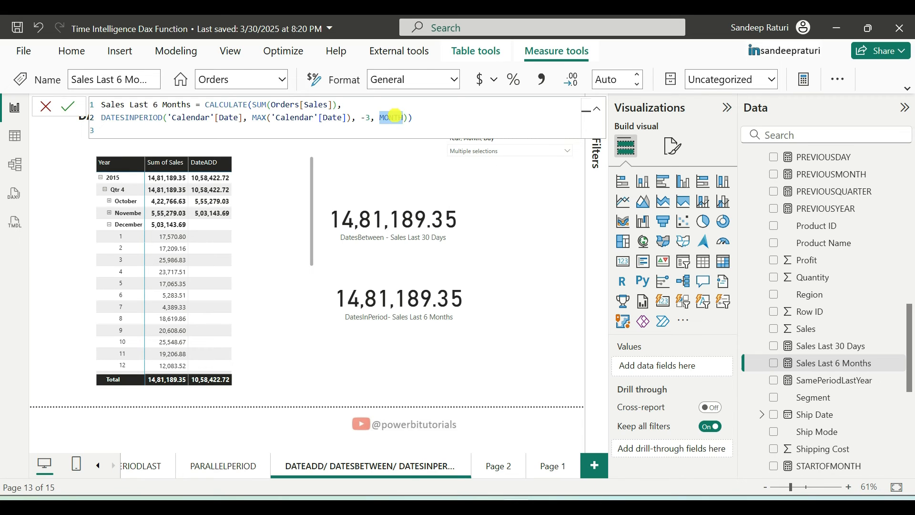
{"action": "type", "text": "DA"}
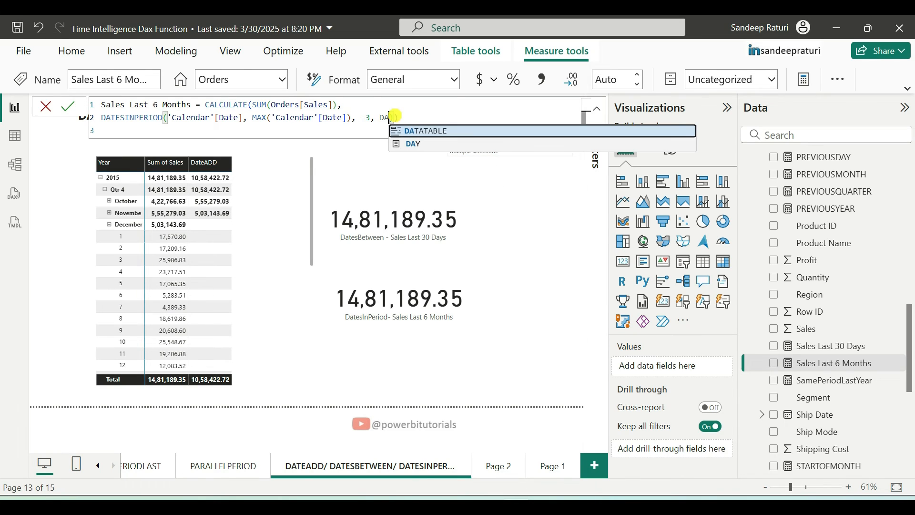
{"action": "type", "text": "Y"}
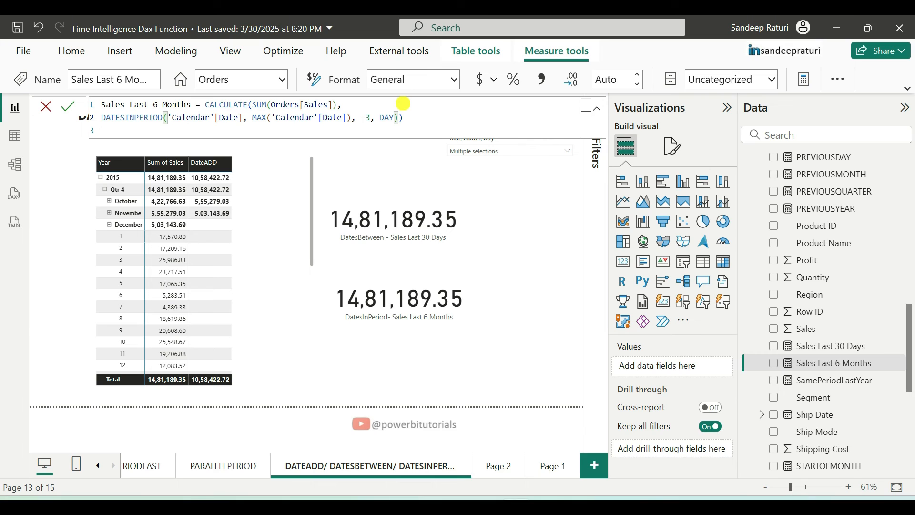
{"action": "key", "text": "Left"}
{"action": "key", "text": "Left"}
{"action": "key", "text": "Left"}
{"action": "key", "text": "Left"}
{"action": "key", "text": "Left"}
{"action": "key", "text": "BackSpace"}
{"action": "key", "text": "BackSpace"}
{"action": "key", "text": "BackSpace"}
{"action": "type", "text": "2"}
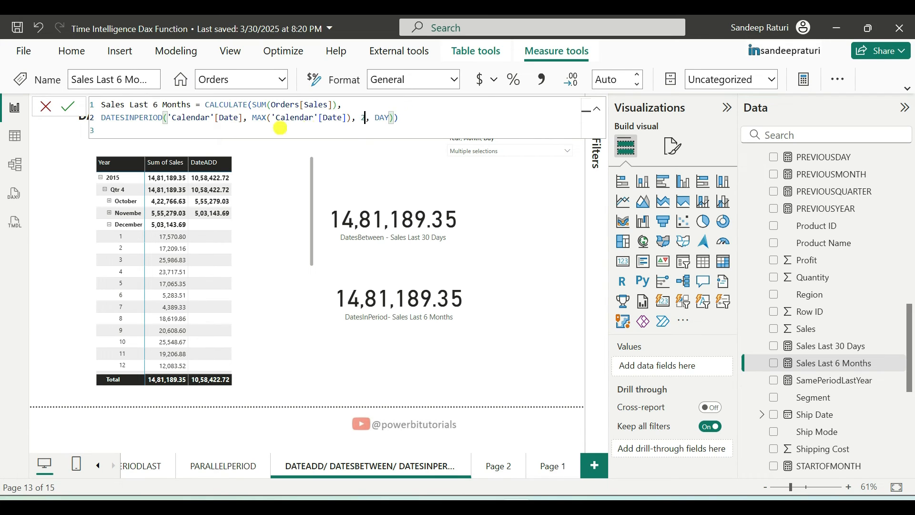
{"action": "left_click", "coordinate": [70, 107]}
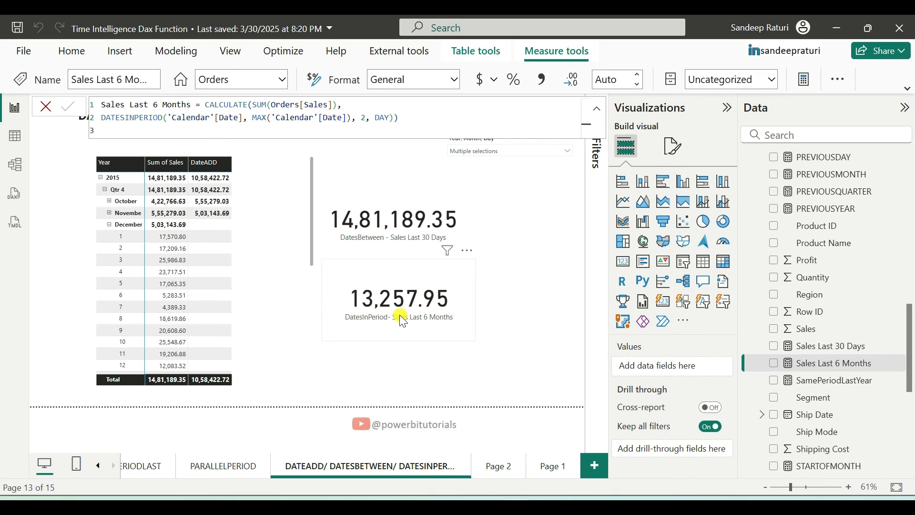
Step: Clear the Year, Month, Day slicer selection and examine the last December 2015 daily sales in the table
{"action": "left_click", "coordinate": [546, 154]}
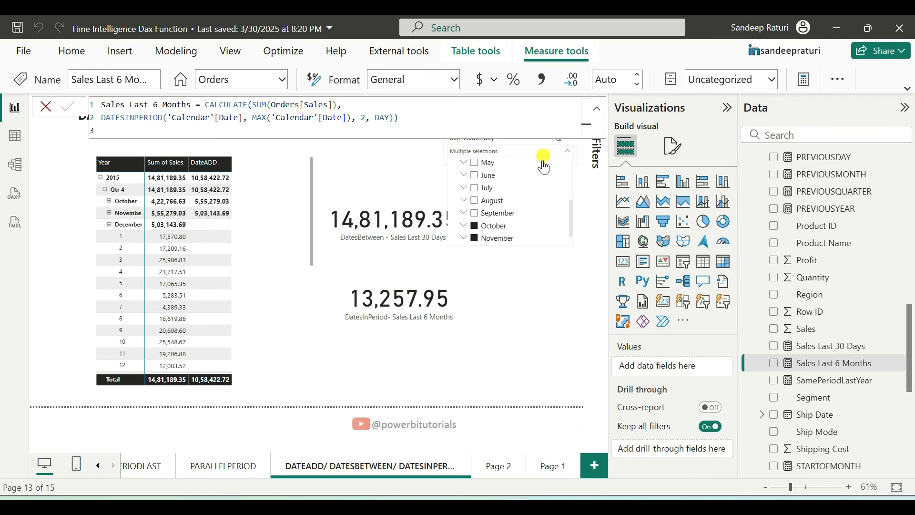
{"action": "left_click", "coordinate": [491, 238]}
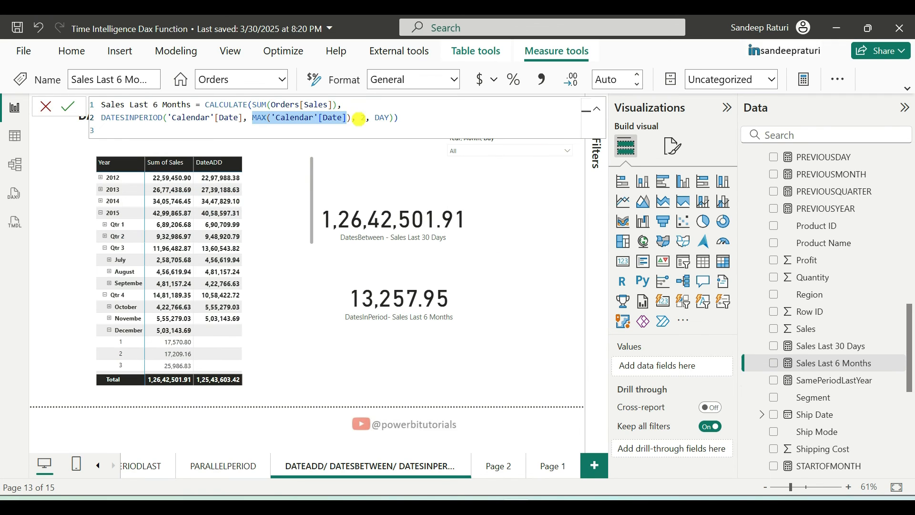
{"action": "left_click", "coordinate": [361, 117]}
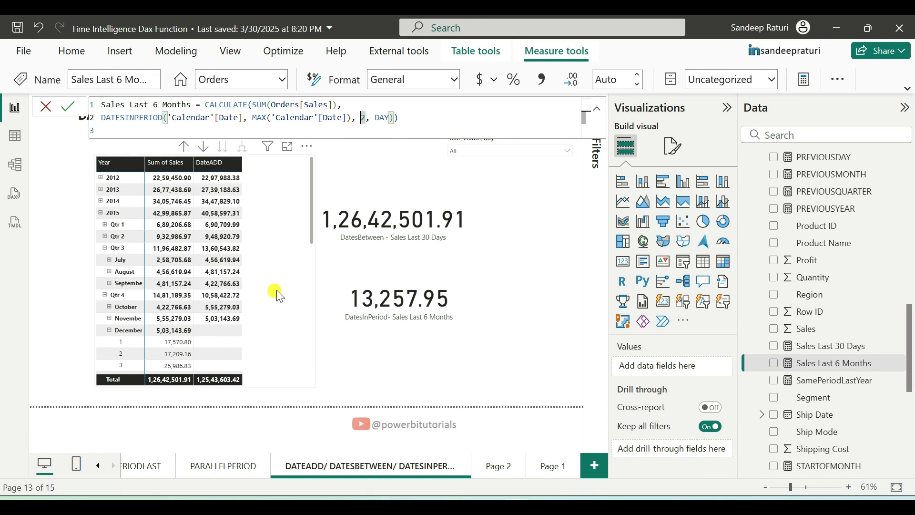
{"action": "scroll", "coordinate": [279, 303], "scroll_direction": "down", "scroll_amount": 10}
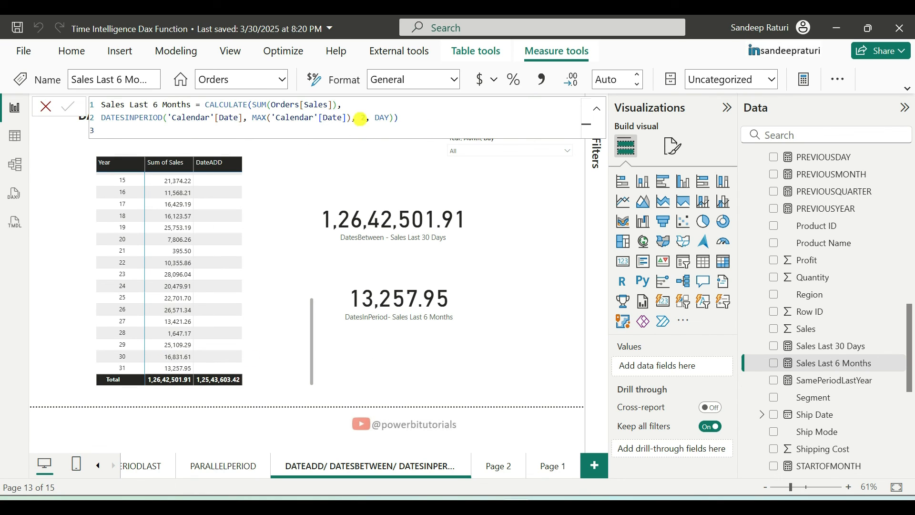
Step: Make the DATESINPERIOD interval count negative, -2, in the Sales Last 6 Months formula and commit it
{"action": "left_click", "coordinate": [361, 118]}
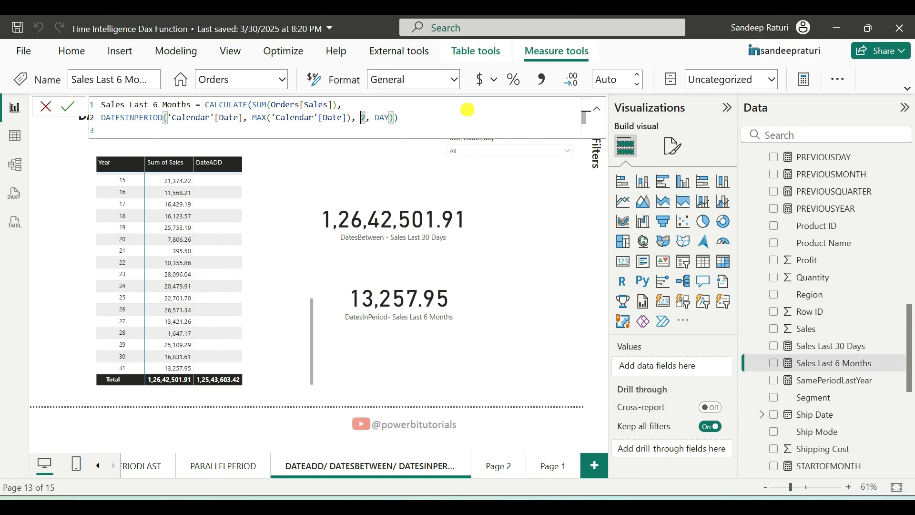
{"action": "type", "text": "-"}
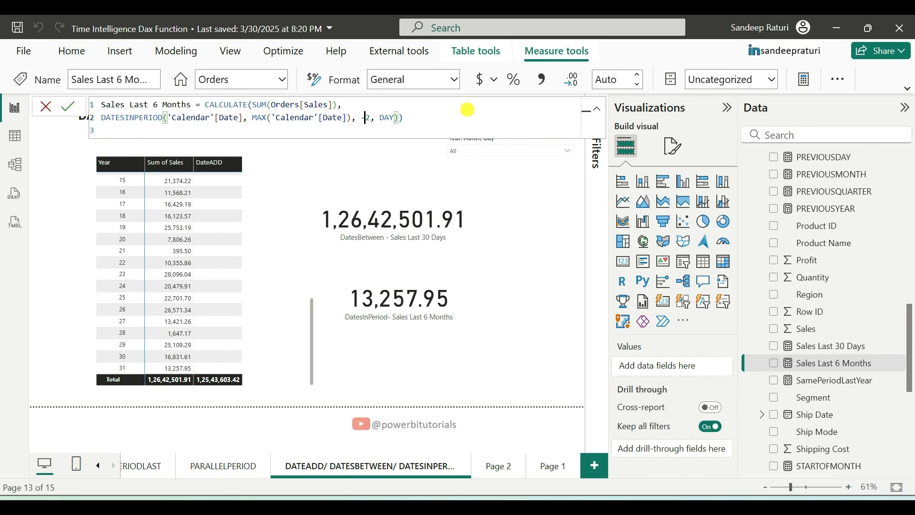
{"action": "left_click", "coordinate": [68, 106]}
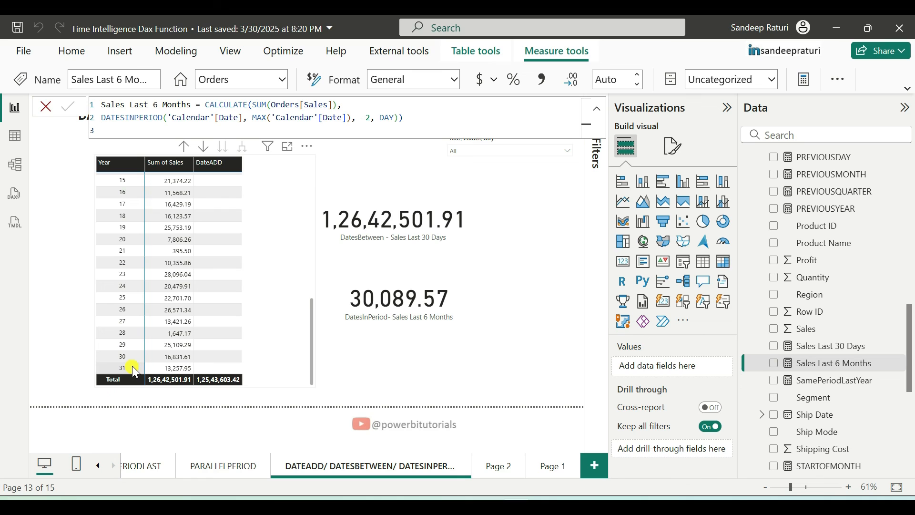
Step: Expand December 2015 in the Year, Month, Day slicer and select days 30 and 31
{"action": "left_click", "coordinate": [477, 151]}
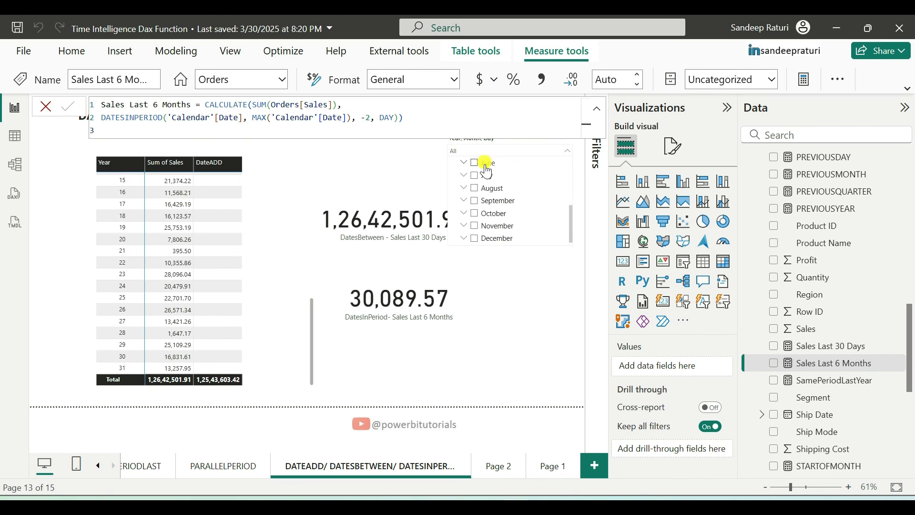
{"action": "left_click", "coordinate": [464, 237]}
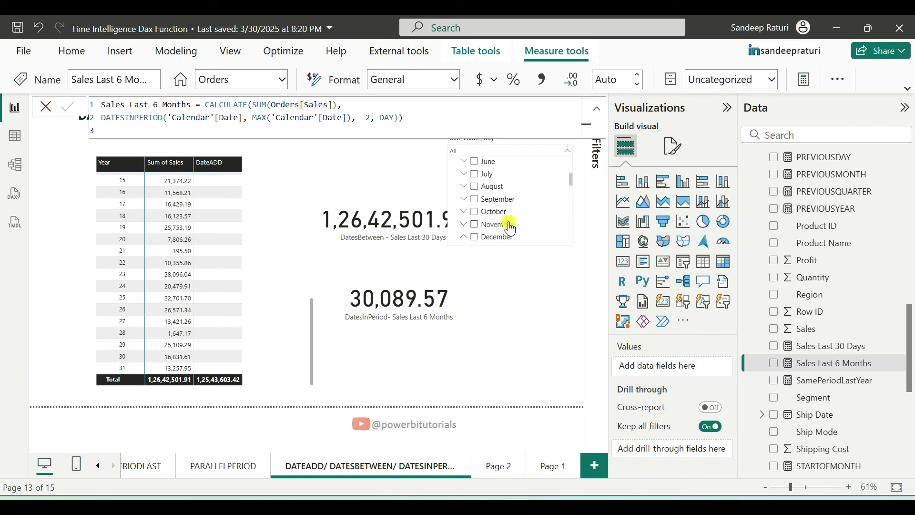
{"action": "scroll", "coordinate": [509, 229], "scroll_direction": "down", "scroll_amount": 10}
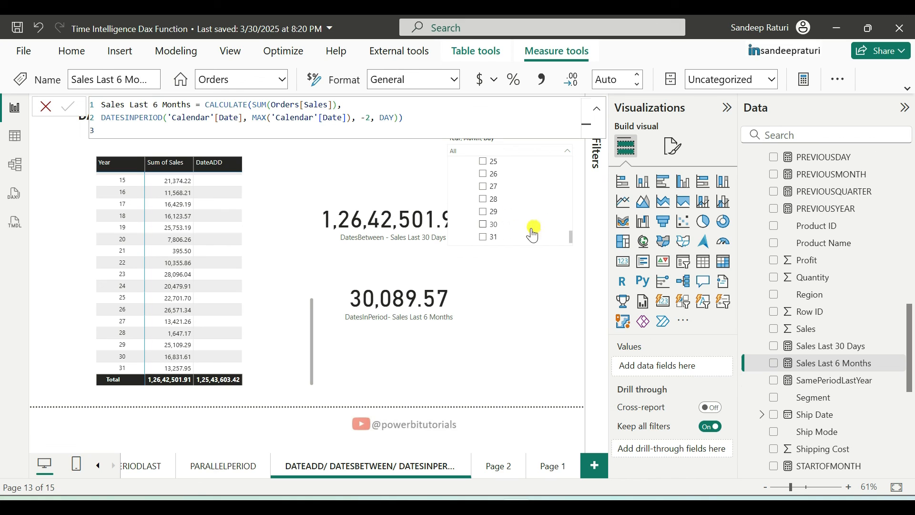
{"action": "left_click", "coordinate": [482, 224]}
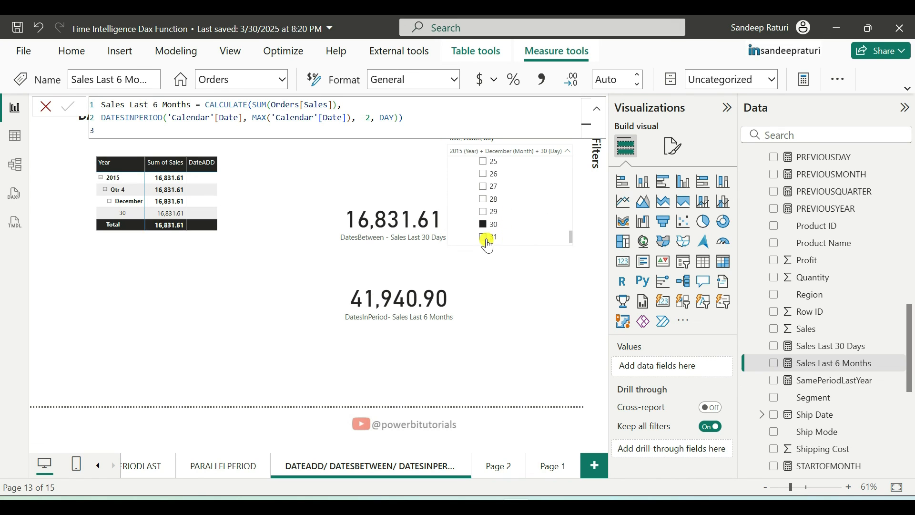
{"action": "left_click", "coordinate": [485, 238]}
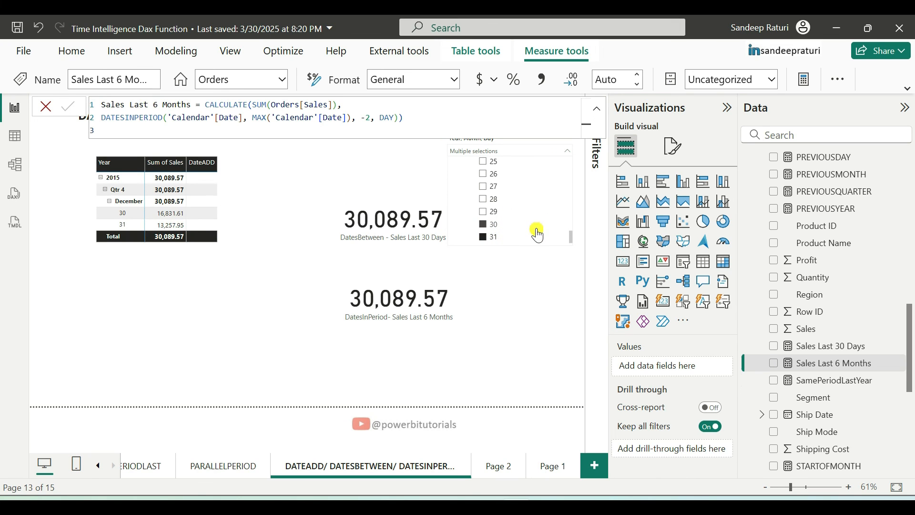